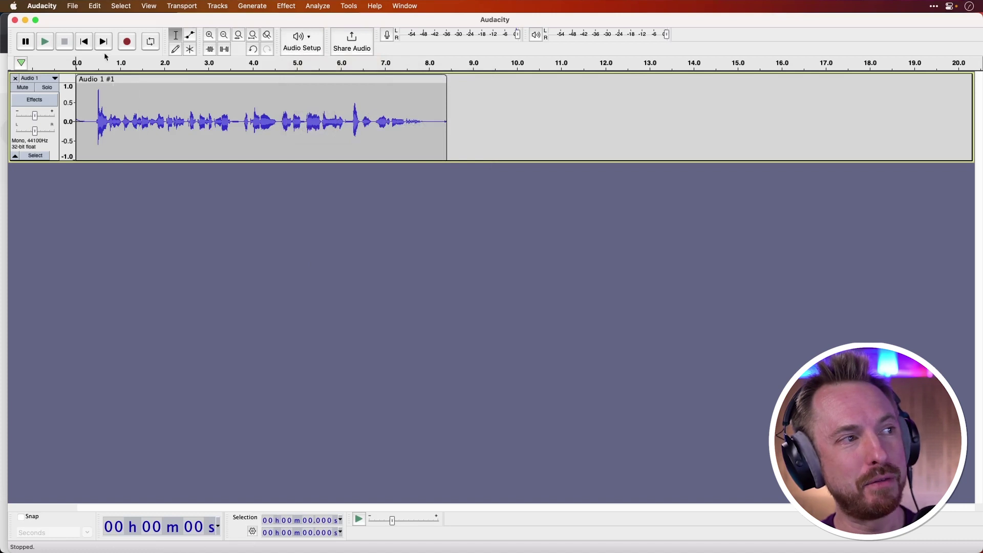
Play the recording and apply the Compressor to all of it with a 2:1 ratio and the shortest release time
left_click(47, 44)
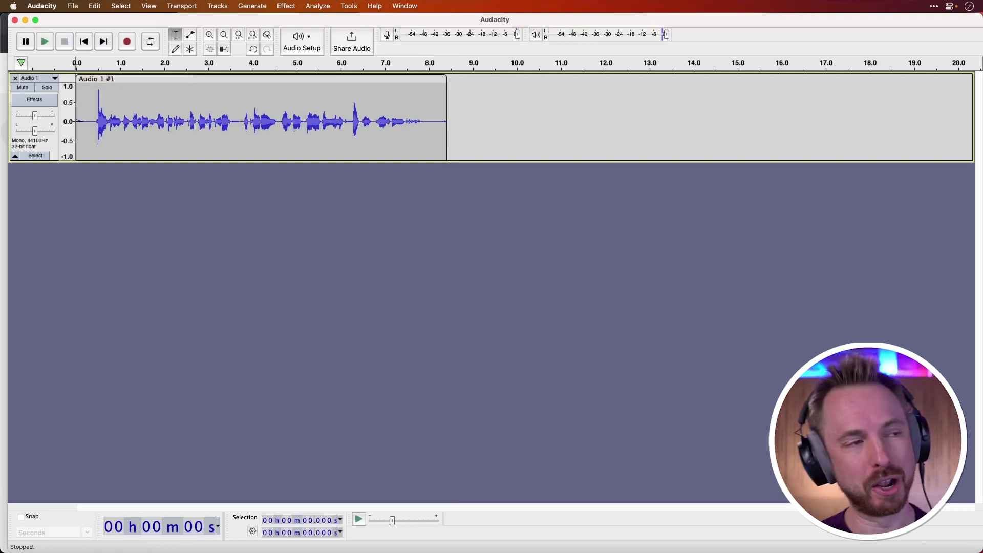
left_click(243, 90)
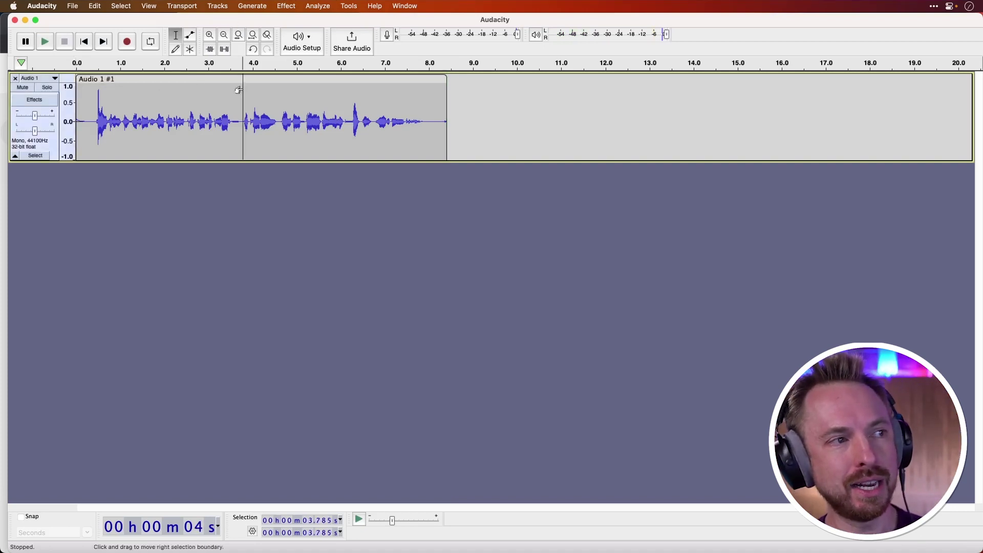
key("super+a")
left_click(279, 8)
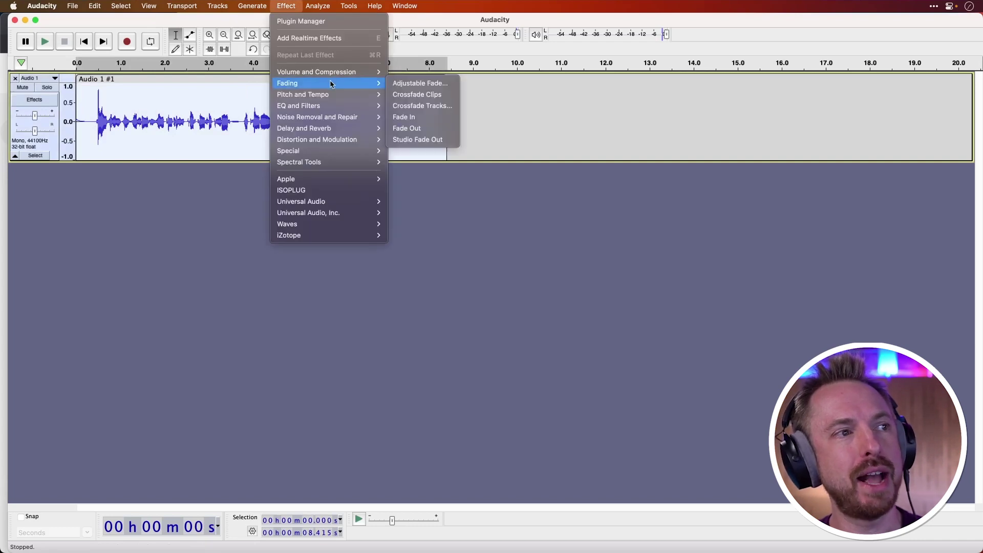
mouse_move(347, 74)
left_click(426, 94)
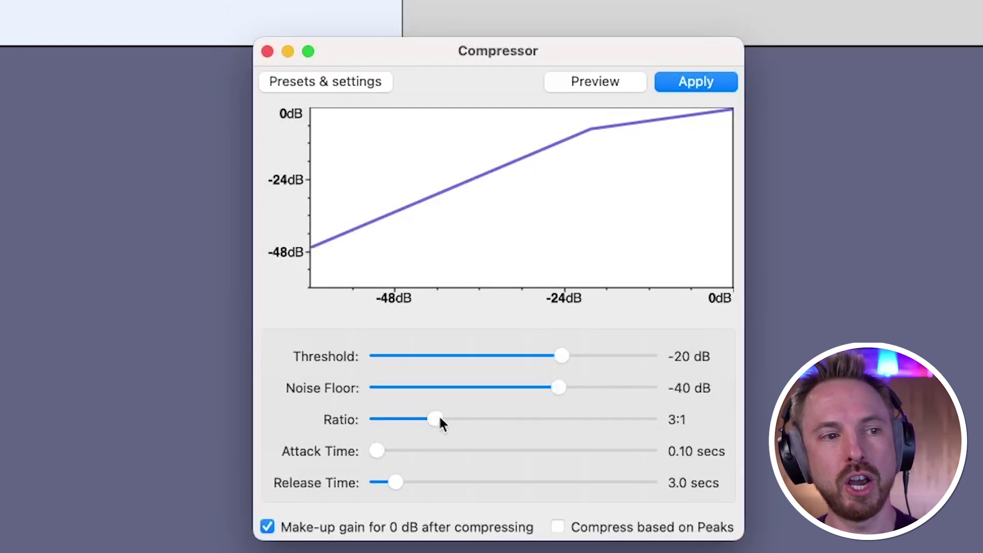
left_click_drag(440, 418, 406, 428)
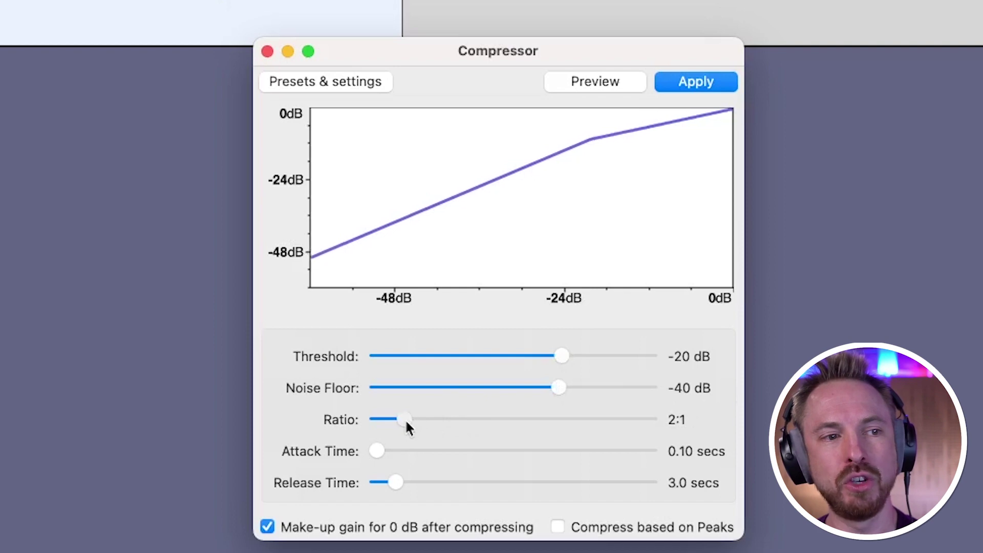
left_click_drag(389, 484, 277, 480)
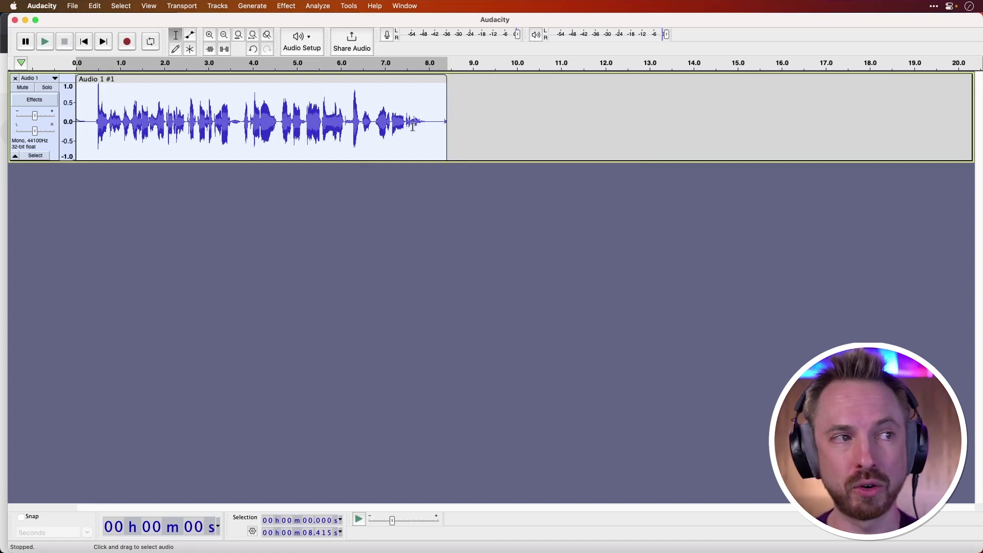
Play back the compressed recording and remove its track from the project
key("space")
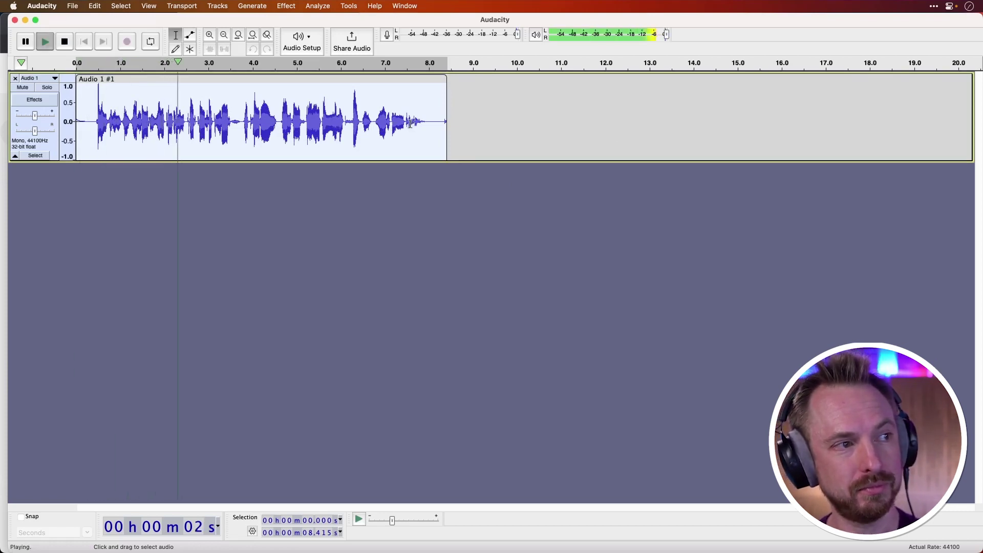
key("space")
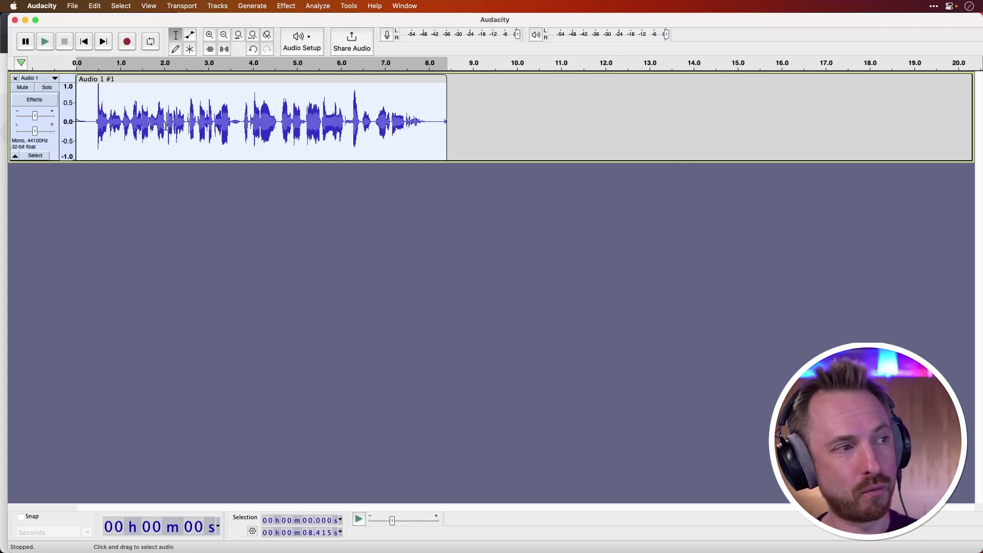
left_click(18, 80)
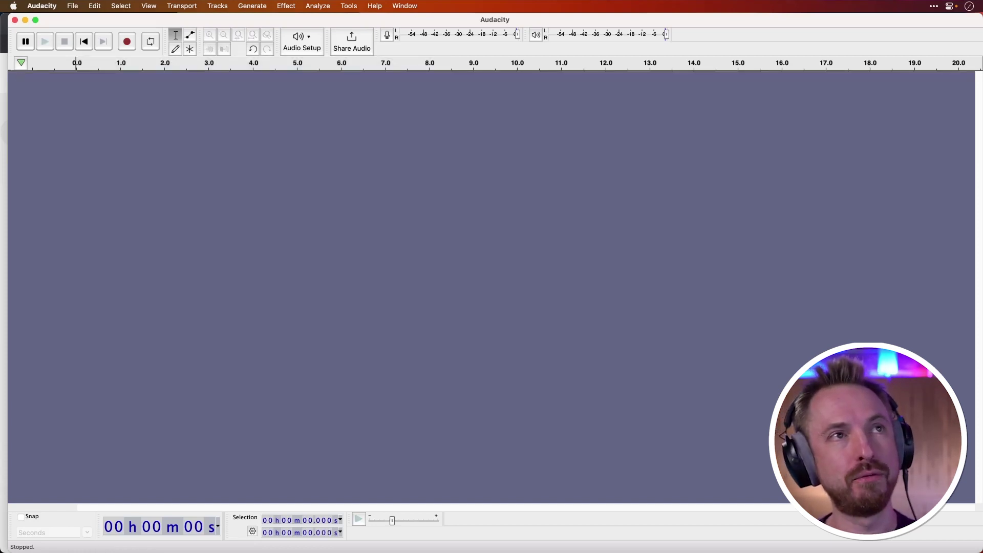
Import the two 581.4 MB speaker WAV files from the Downloads folder as separate tracks
left_click_drag(594, 1, 538, 92)
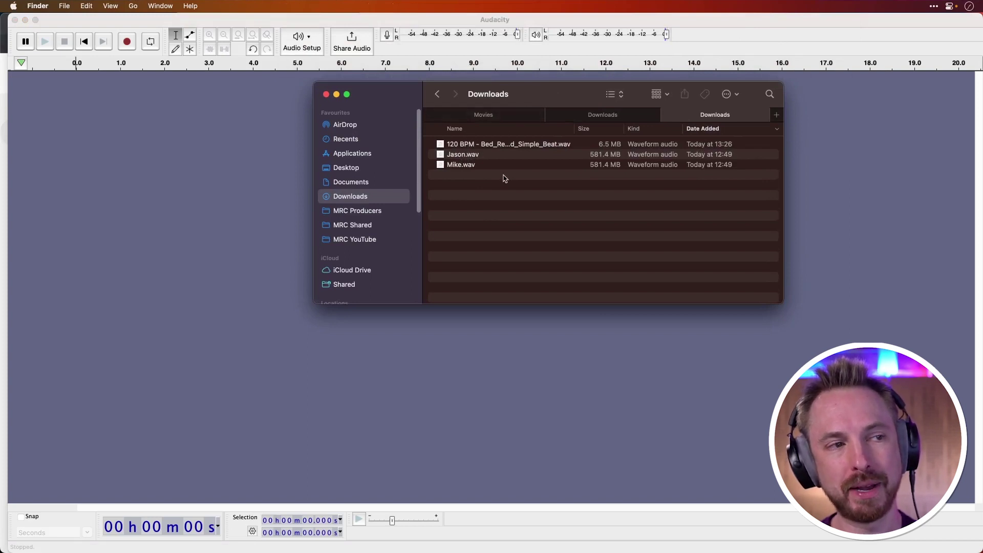
left_click(468, 165)
left_click(466, 154, "shift")
left_click_drag(498, 158, 202, 171)
left_click_drag(528, 100, 711, 6)
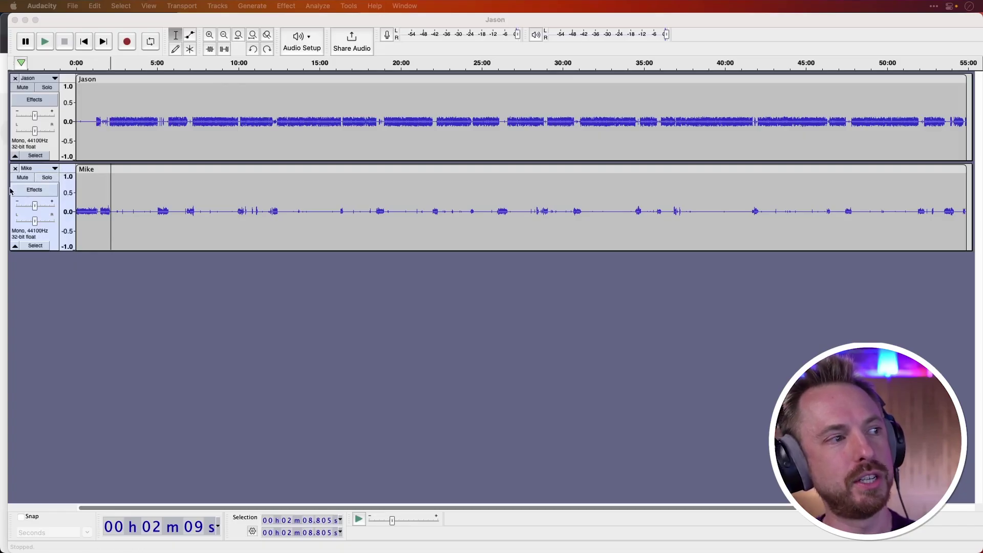
Move the second track above the first and normalize it to a -1.0 dB peak amplitude with DC offset removal
left_click(13, 205)
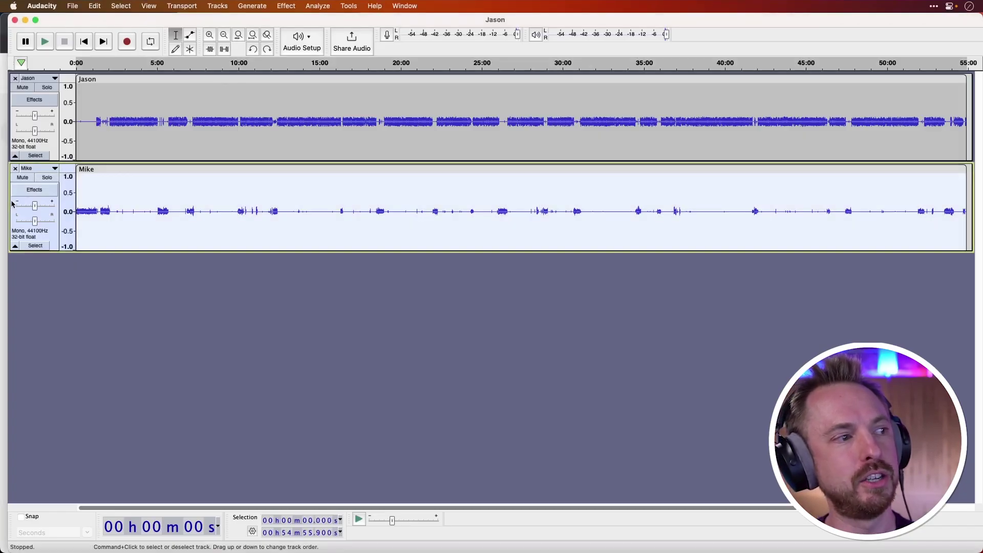
left_click_drag(12, 204, 18, 139)
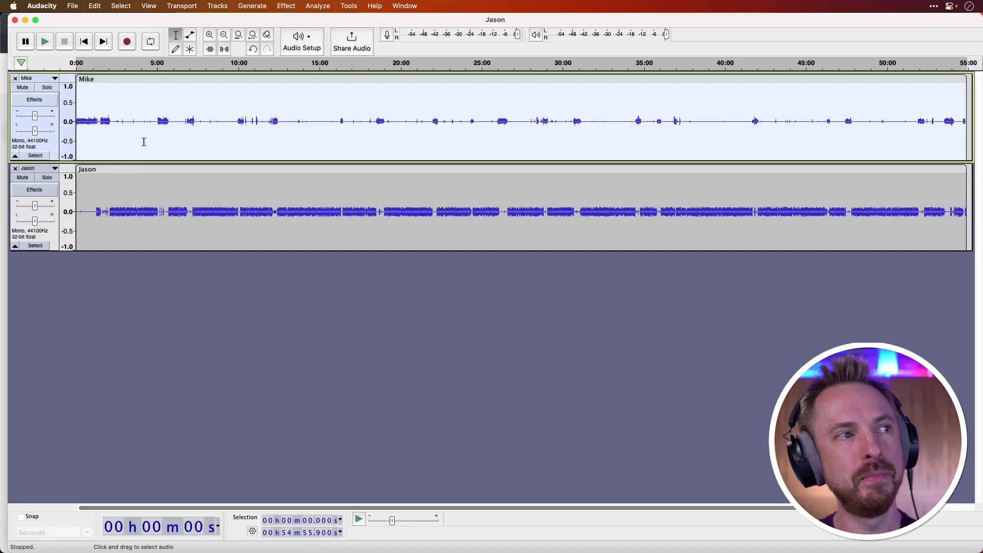
left_click(293, 7)
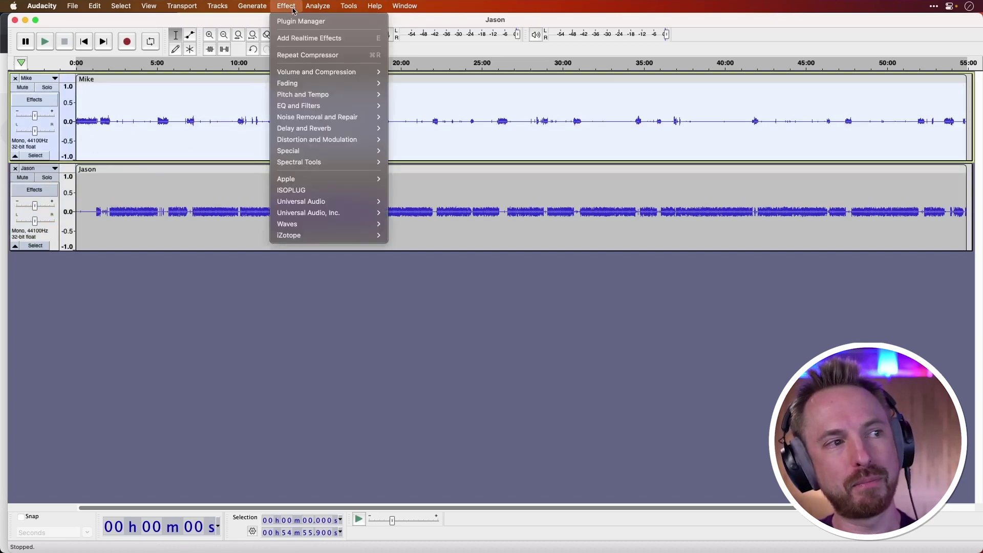
mouse_move(338, 72)
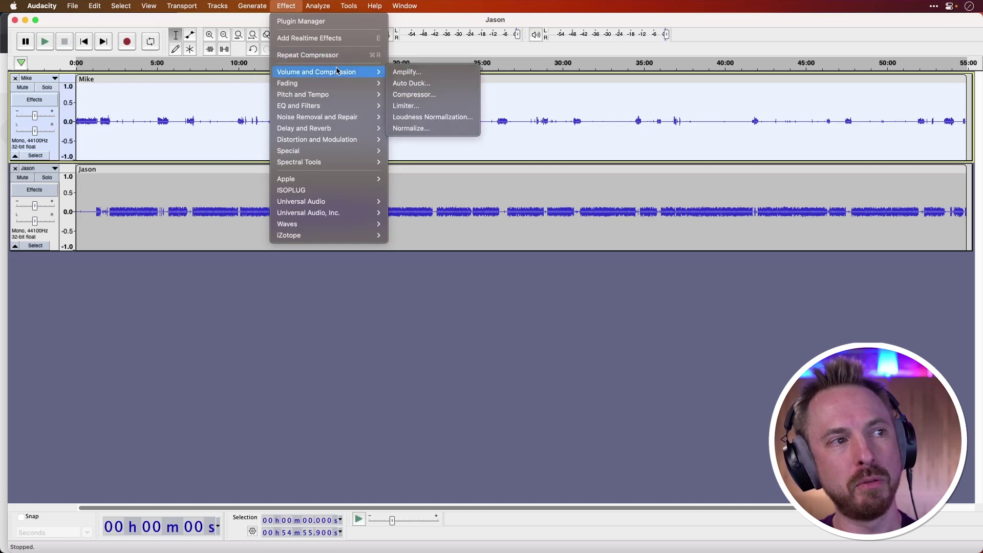
left_click(411, 128)
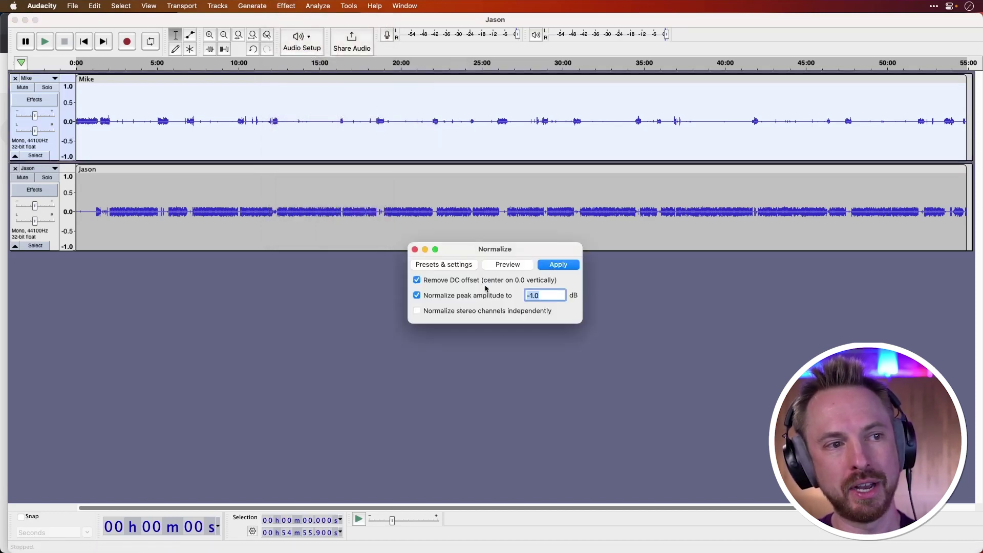
left_click(558, 265)
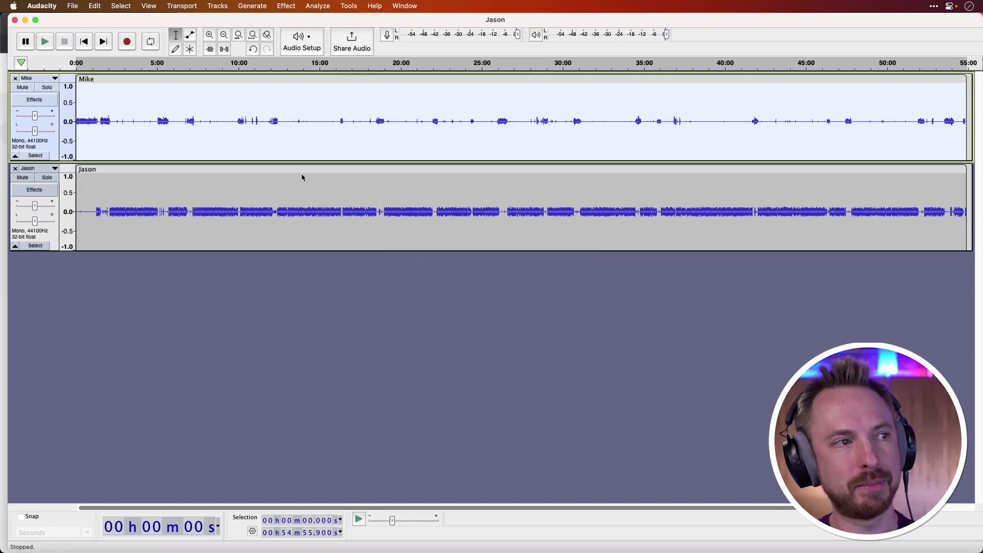
Normalize the entire lower speaker track with the same settings as the upper one
double_click(102, 176)
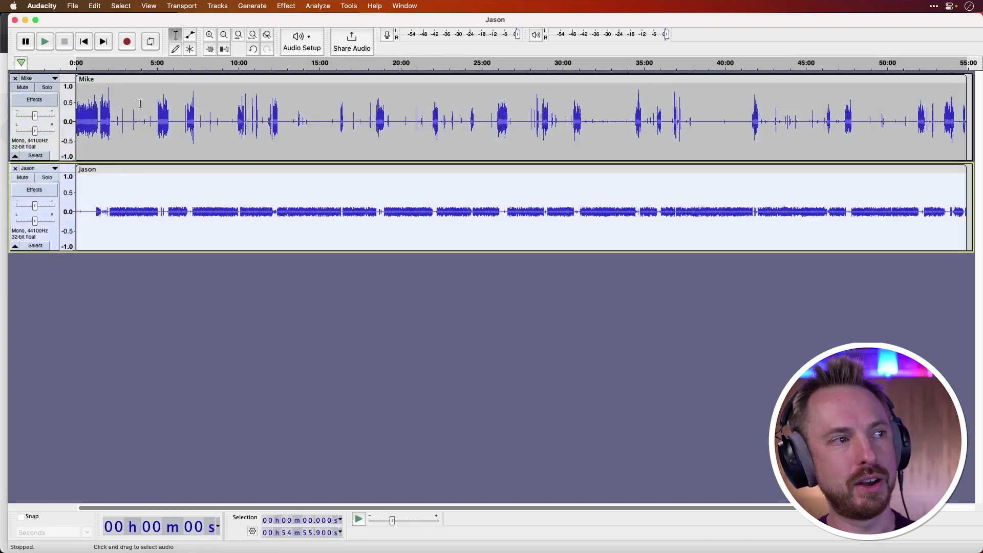
left_click(286, 6)
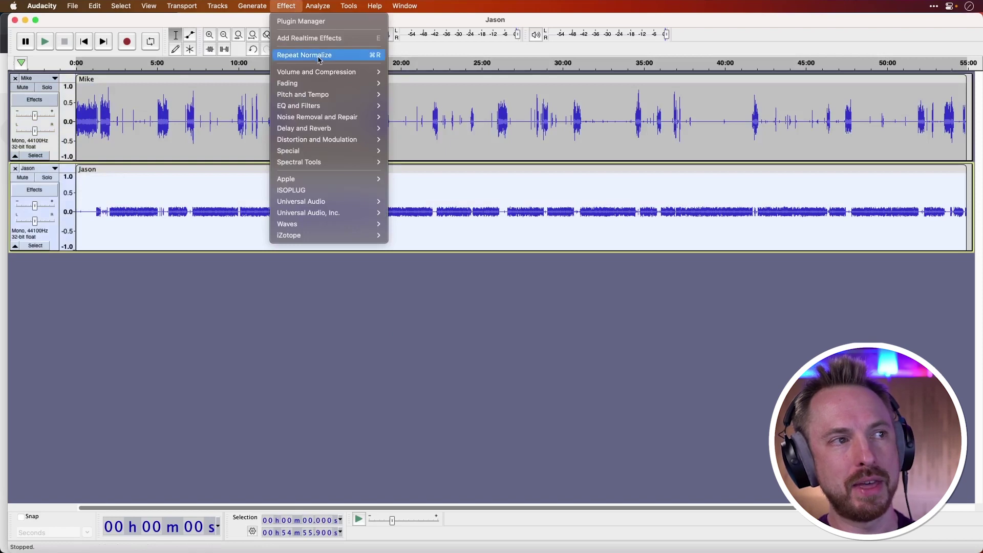
mouse_move(327, 73)
left_click(409, 128)
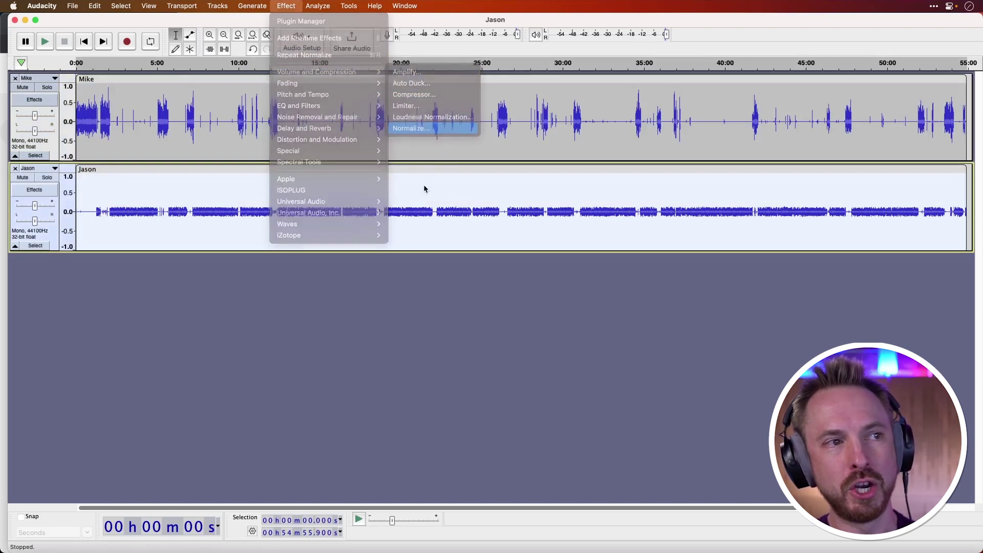
left_click(549, 267)
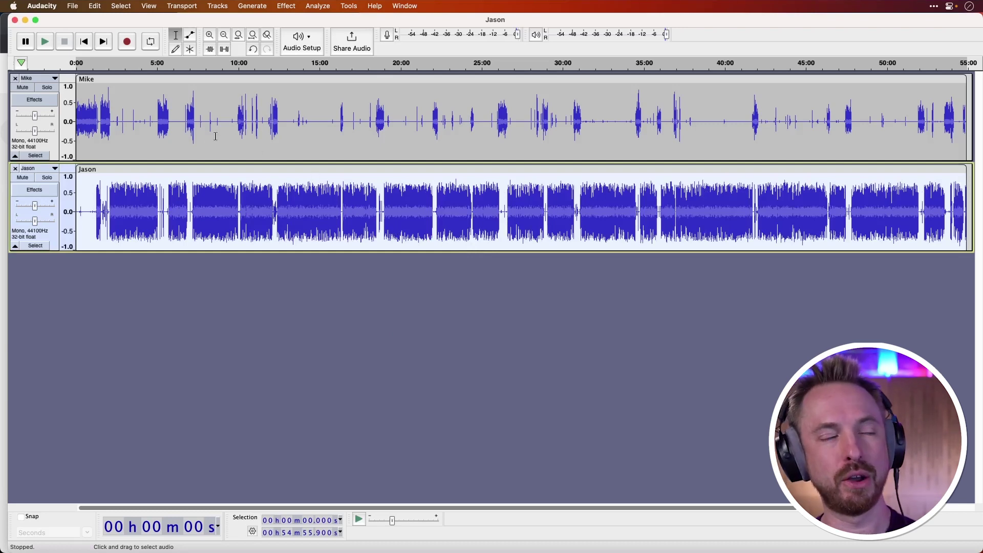
Examine the opening waveforms closely and listen to both tracks from about 1:14, around the first change of speaker
left_click(94, 102)
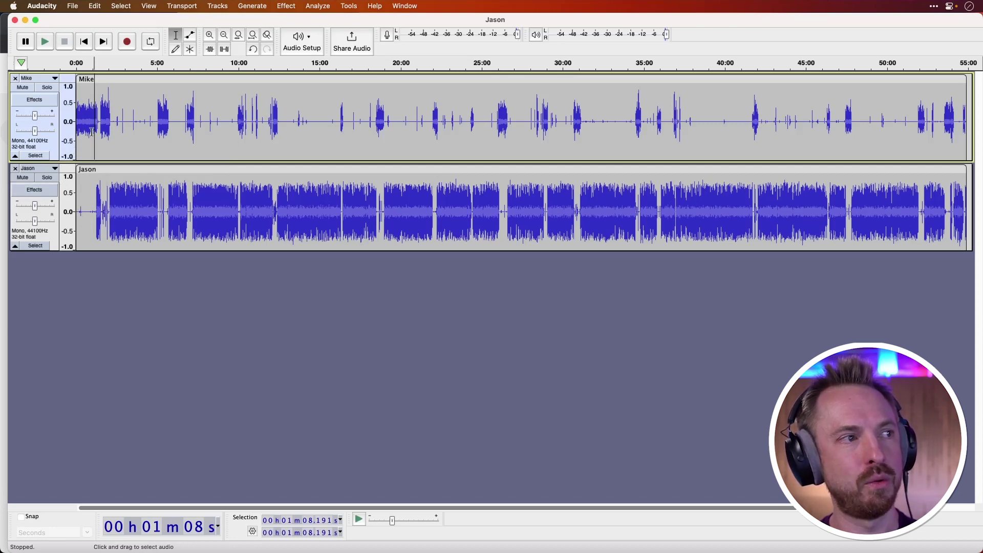
left_click(209, 36)
left_click(209, 37)
left_click(208, 37)
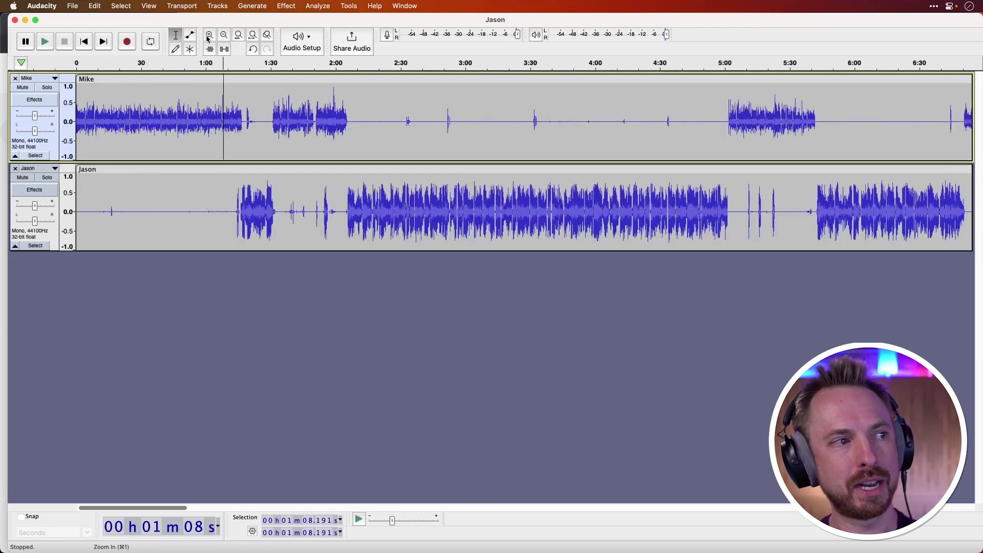
left_click(208, 37)
left_click(208, 37)
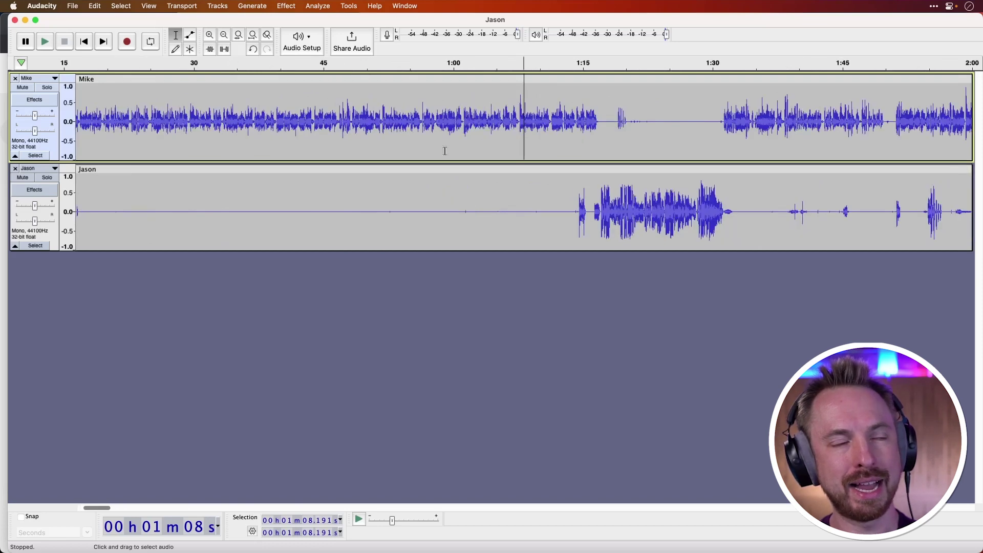
left_click(572, 144)
key("space")
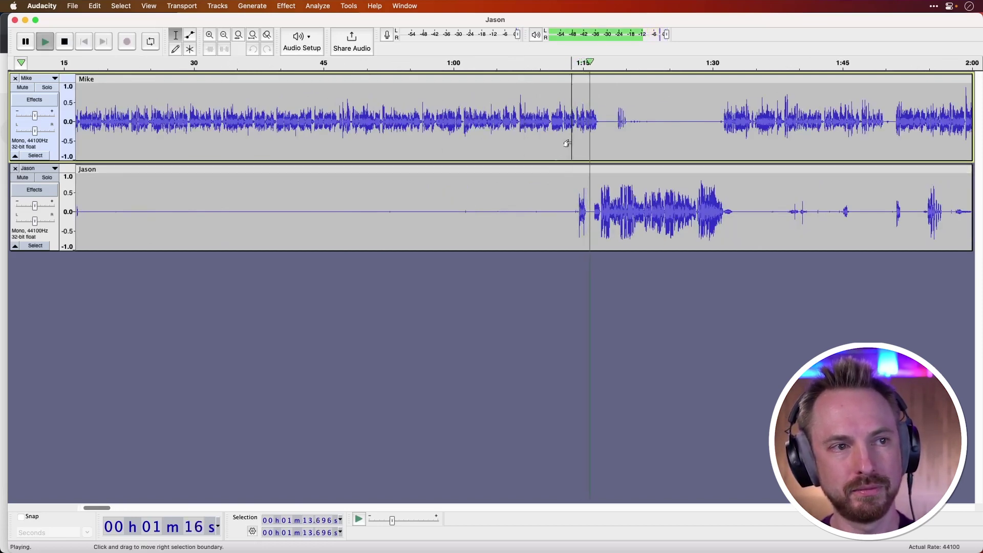
key("space")
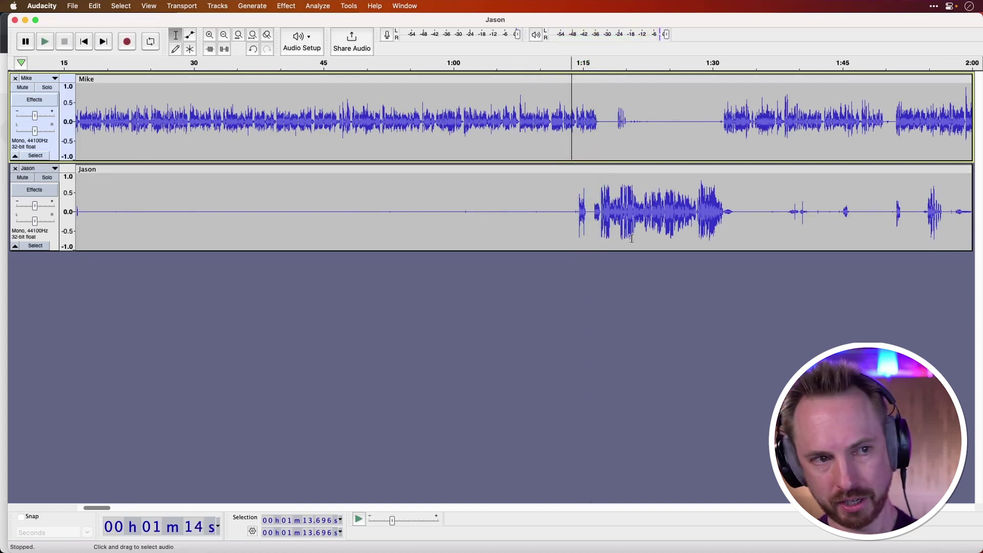
Select the lower track's audio from the start to about 1:17, try deleting it, and undo the deletion
left_click_drag(600, 215, 333, 205)
left_click_drag(259, 202, 95, 222)
key("Delete")
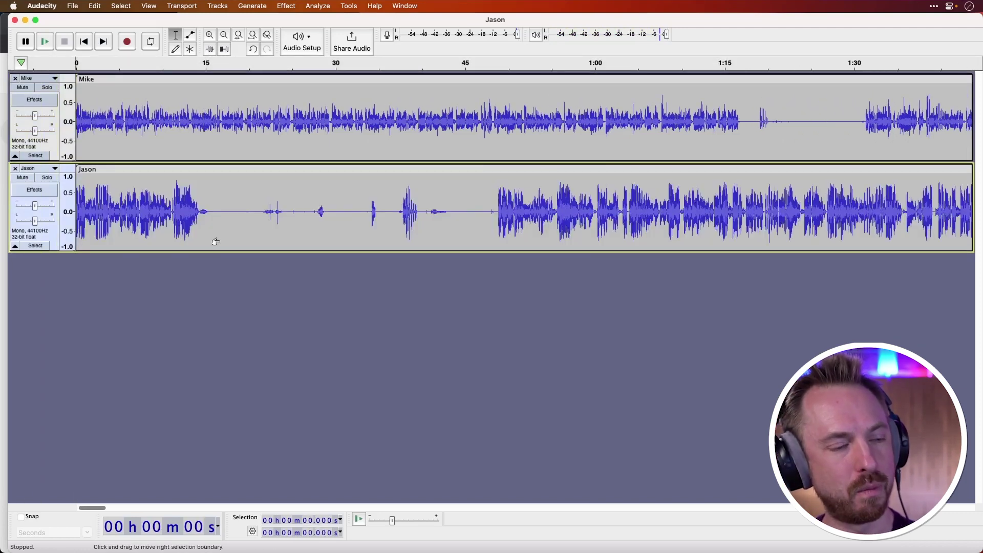
key("super+z")
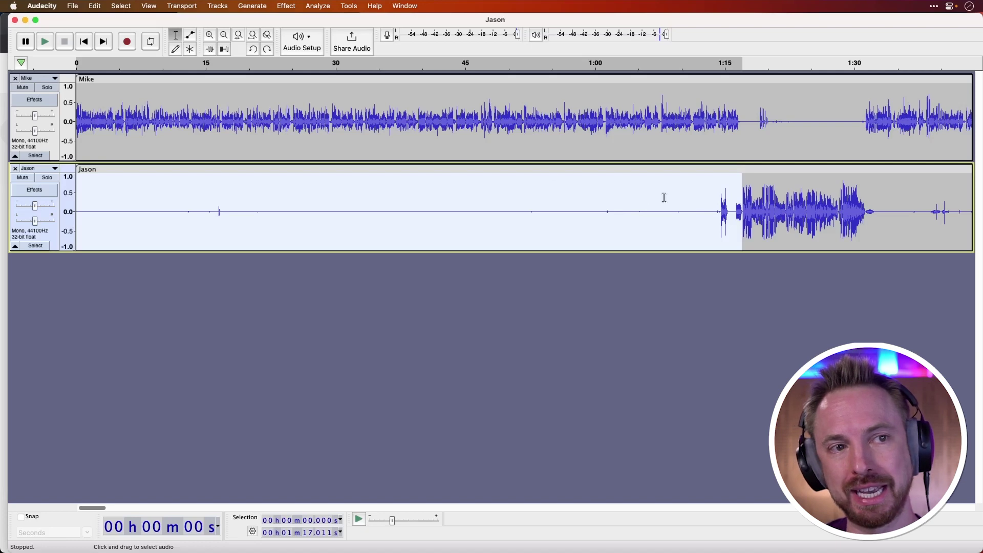
Split the lower track's clip at about 1:17 and delete the leading part, leaving the speech at its original time
right_click(566, 227)
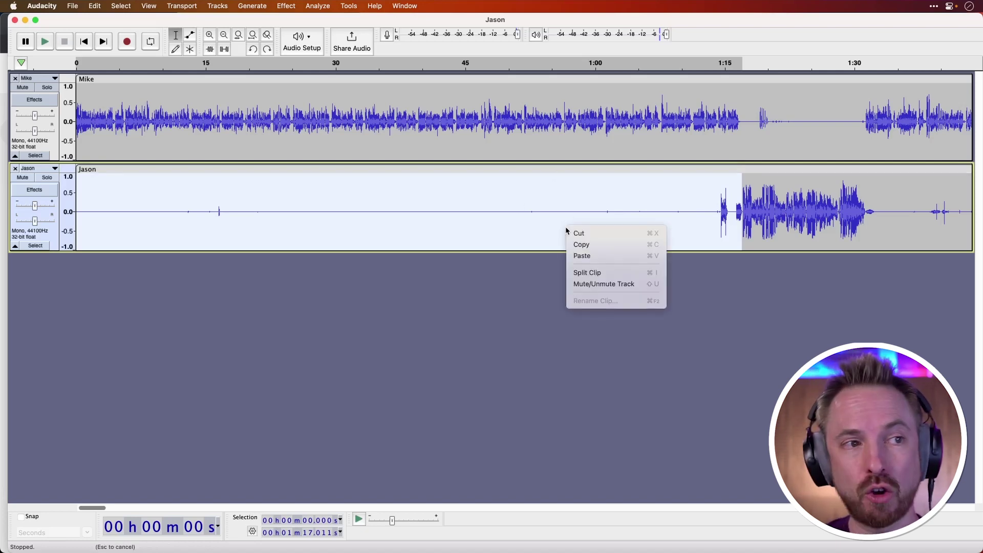
left_click(617, 274)
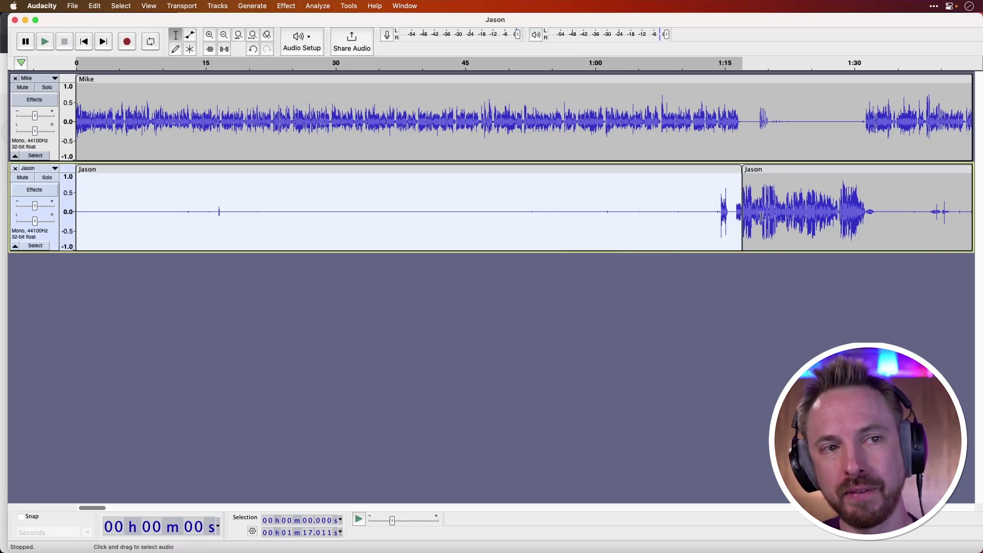
left_click(761, 217)
left_click(678, 217)
double_click(625, 200)
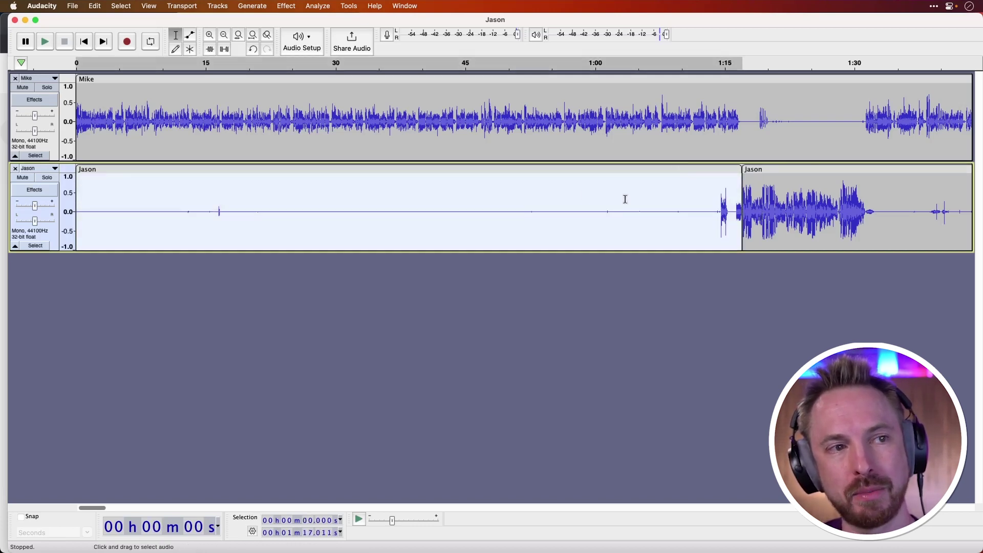
key("BackSpace")
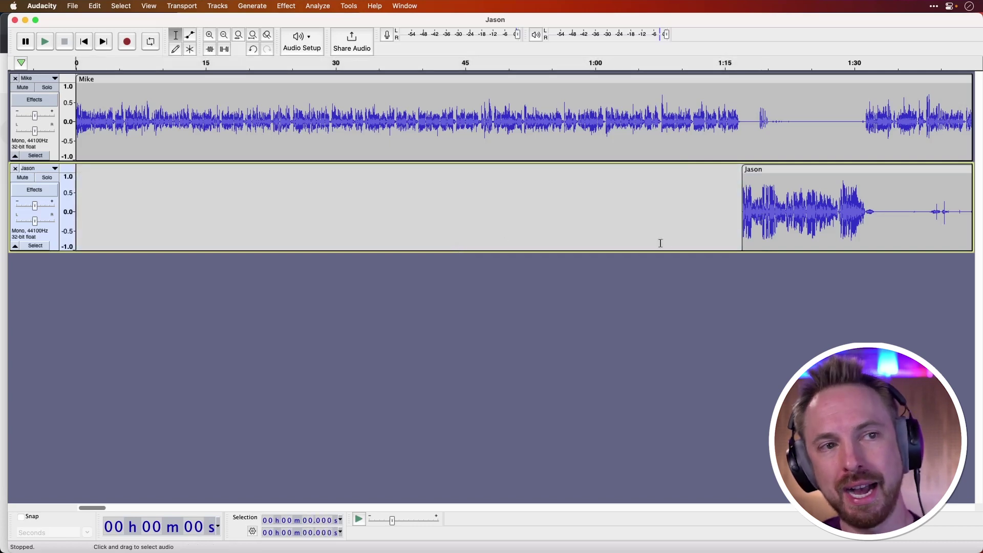
Play the speaker change from about 1:15, then delete the upper track's noise between 1:16.8 and 1:31.2 without closing the gap
left_click(727, 70)
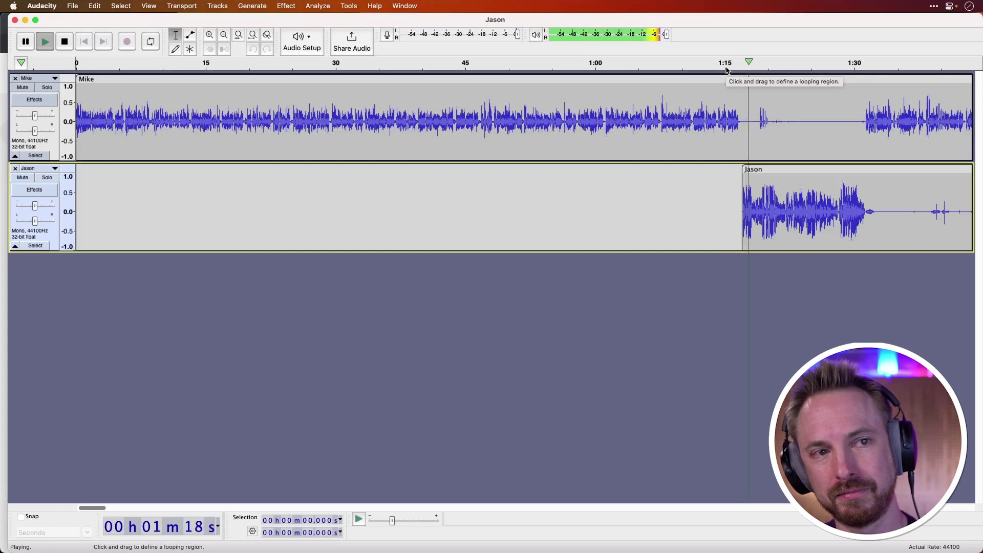
key("space")
left_click(741, 125)
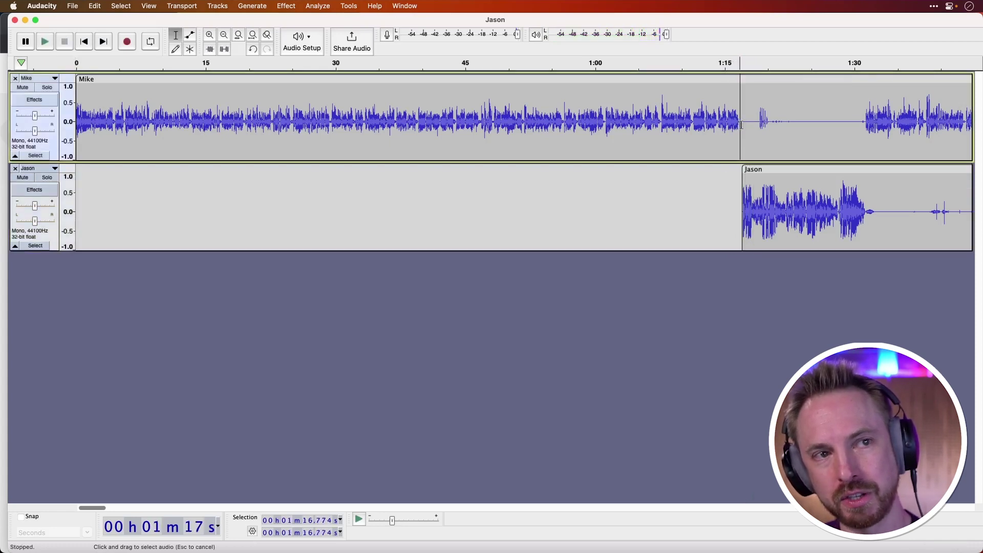
left_click_drag(741, 125, 864, 129)
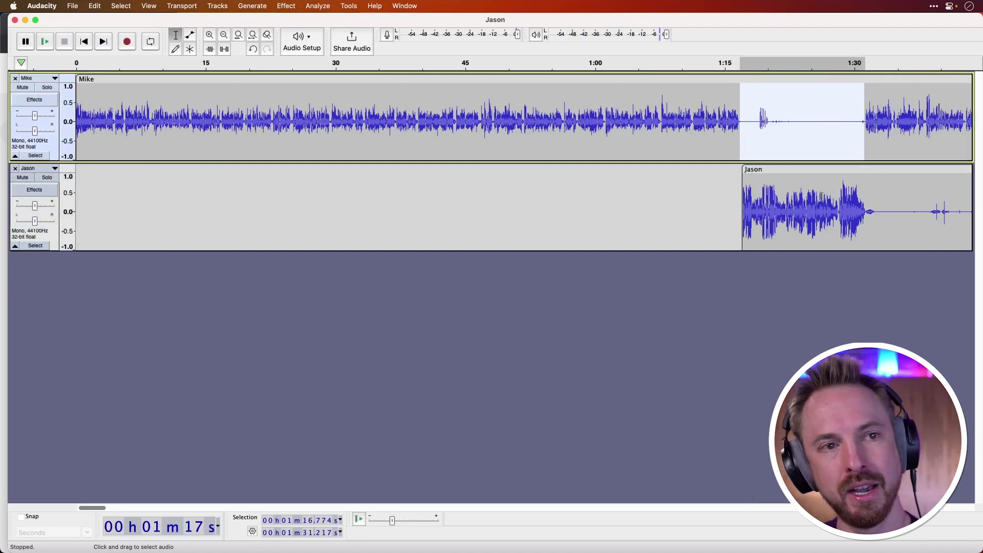
key("super+i")
key("Delete")
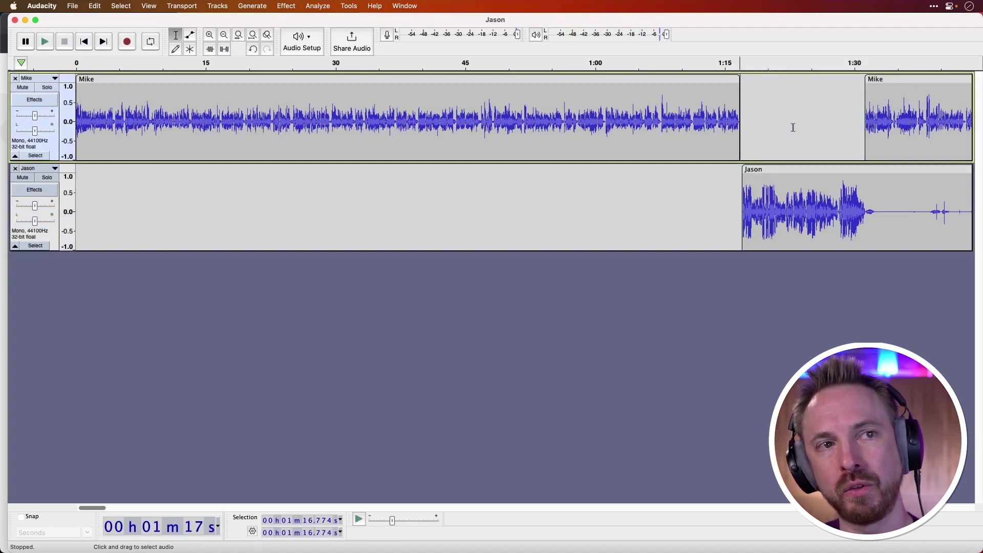
Select across both tracks from about 1:23 to 1:35, shift these clips together about 0.65 s earlier, and listen to the speaker change
left_click_drag(783, 150, 887, 184)
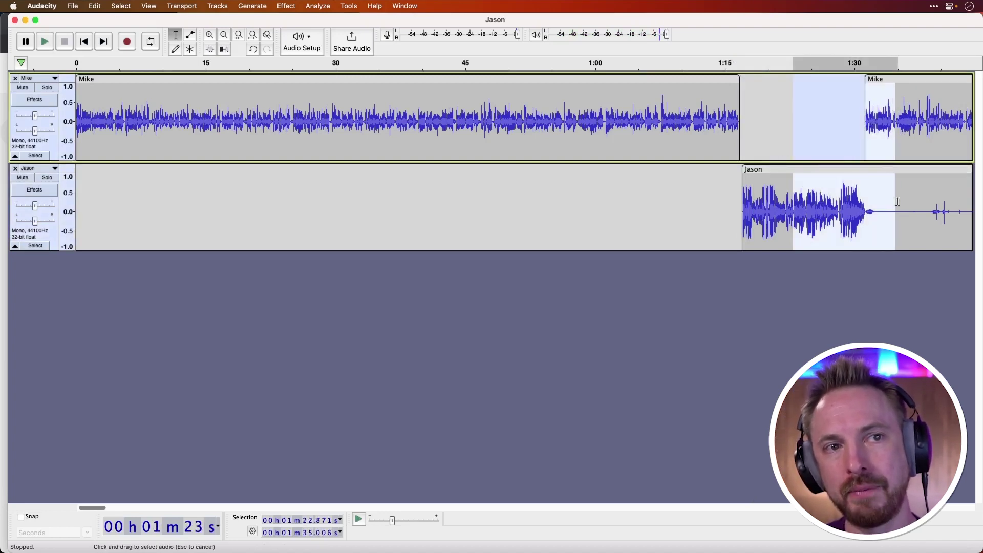
left_click_drag(831, 170, 829, 170)
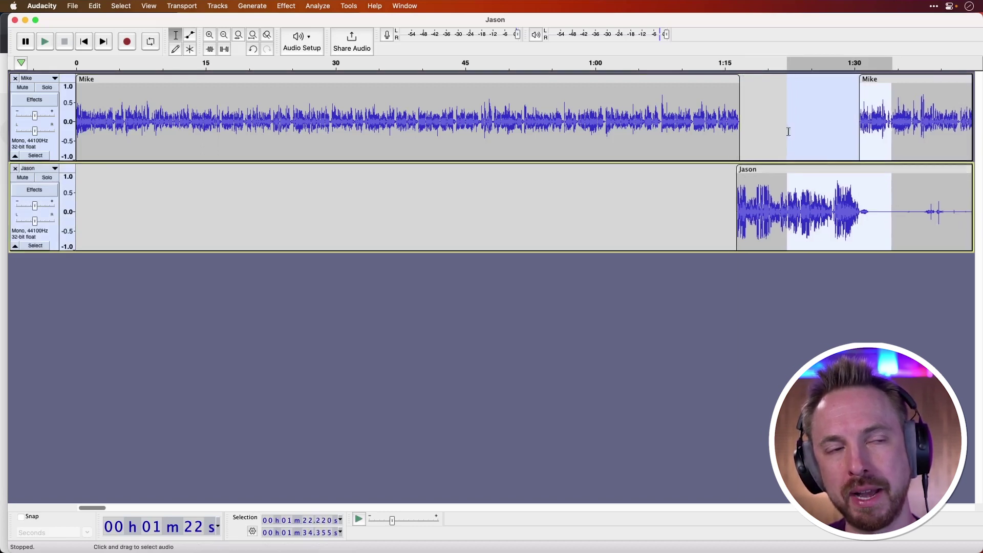
left_click(728, 68)
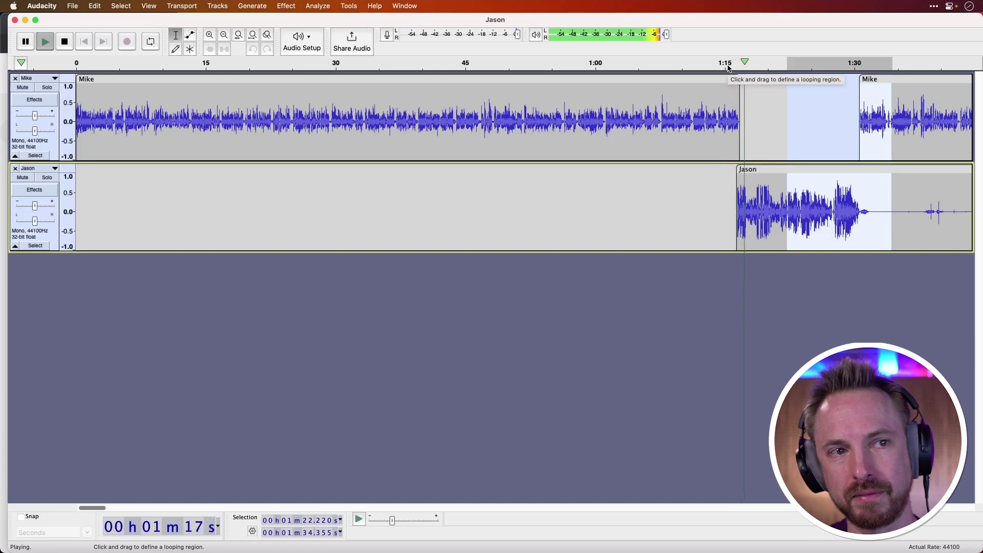
key("space")
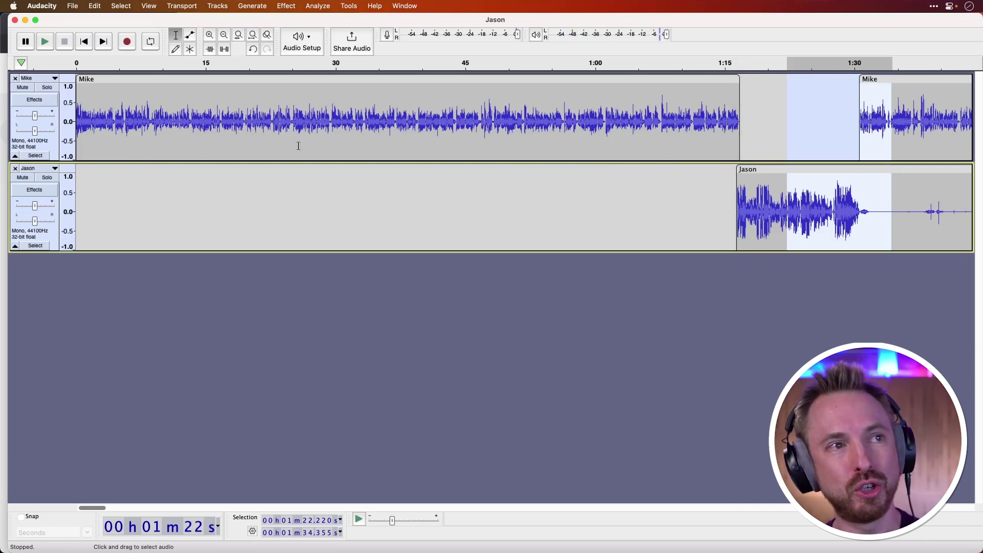
Select across all clips of both voice tracks and move them together about 17 s later to make room for an intro
left_click_drag(297, 139, 908, 154)
left_click_drag(415, 79, 559, 81)
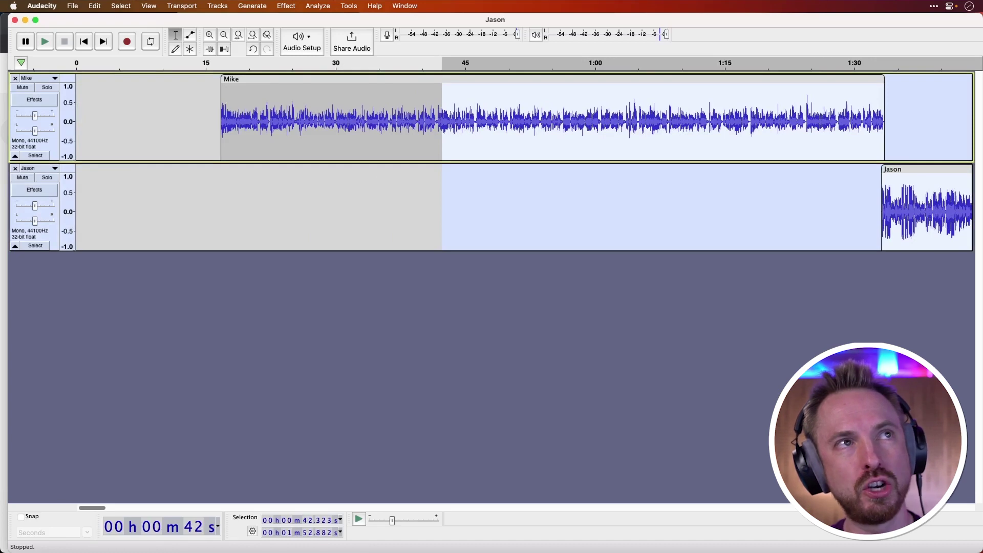
left_click_drag(597, 105, 619, 179)
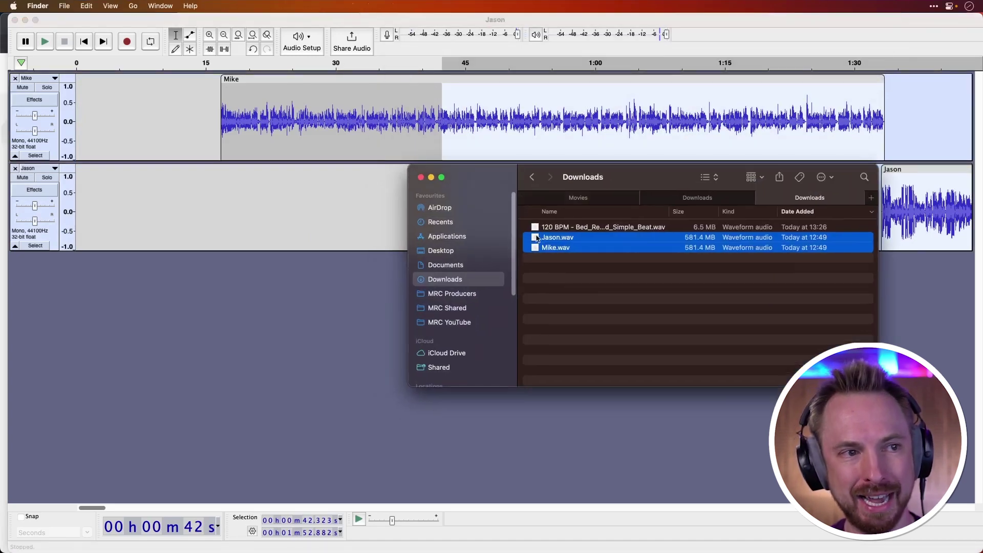
Import the 120 BPM Bed_Requested_Simple_Beat WAV from Finder's Downloads folder onto a new track below the voices and play the opening
left_click(582, 295)
left_click_drag(578, 230, 100, 291)
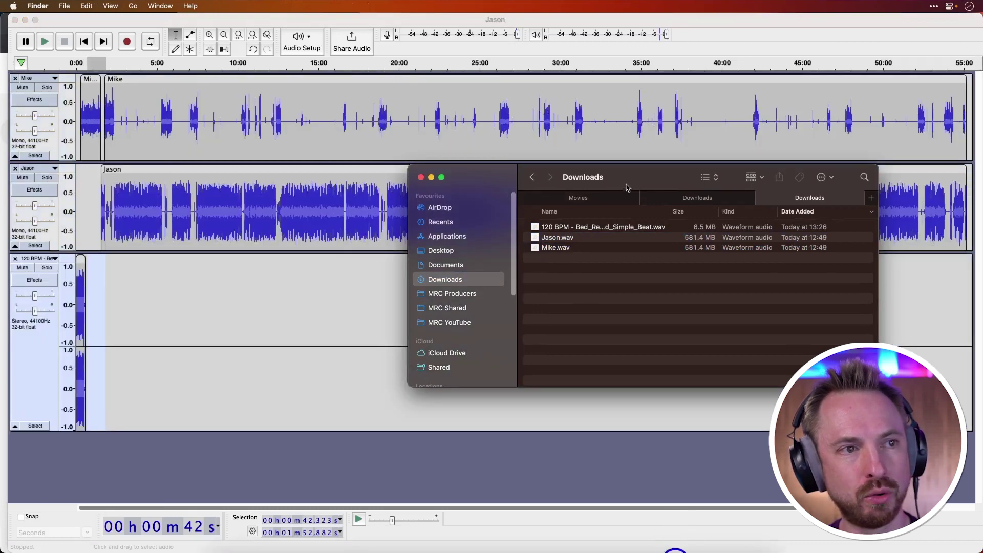
key("super+w")
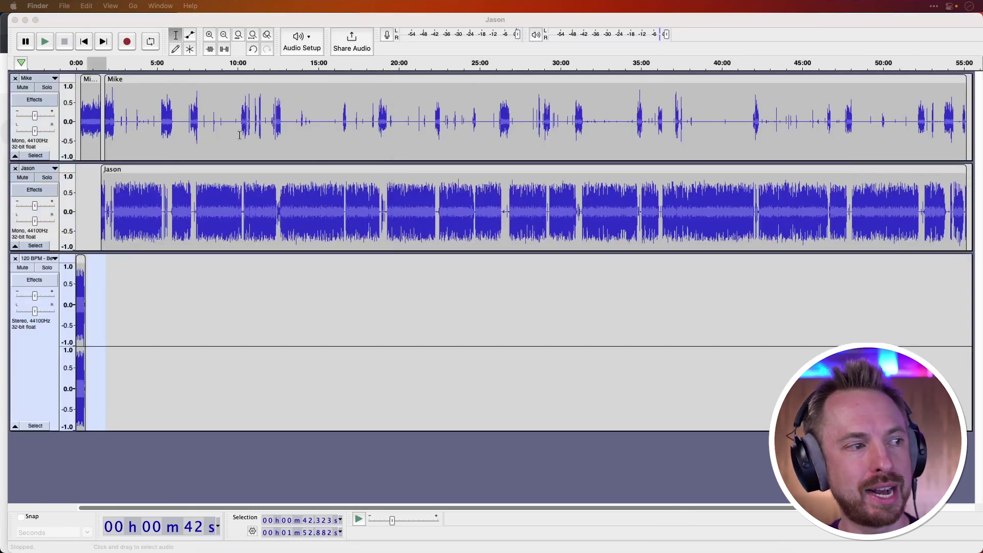
left_click(103, 271)
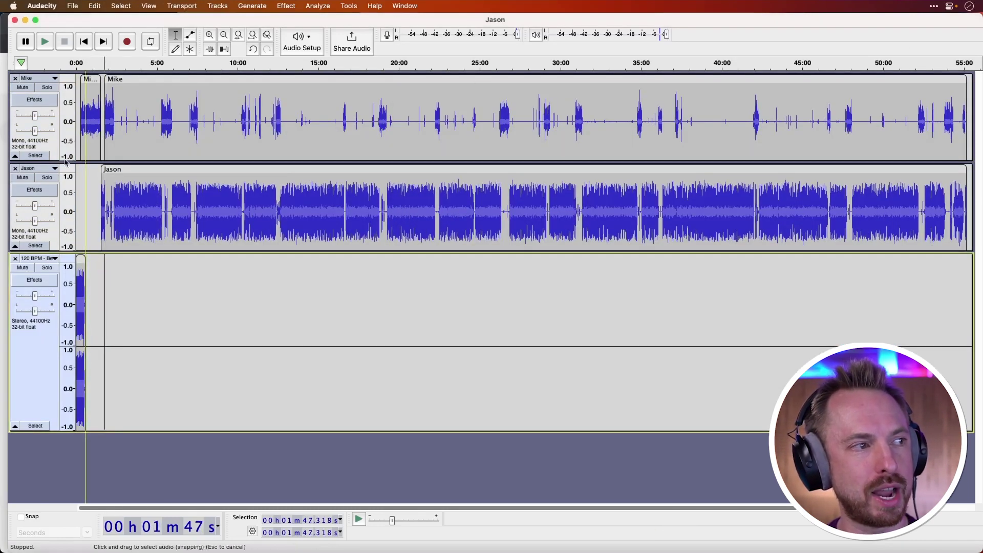
left_click(80, 65)
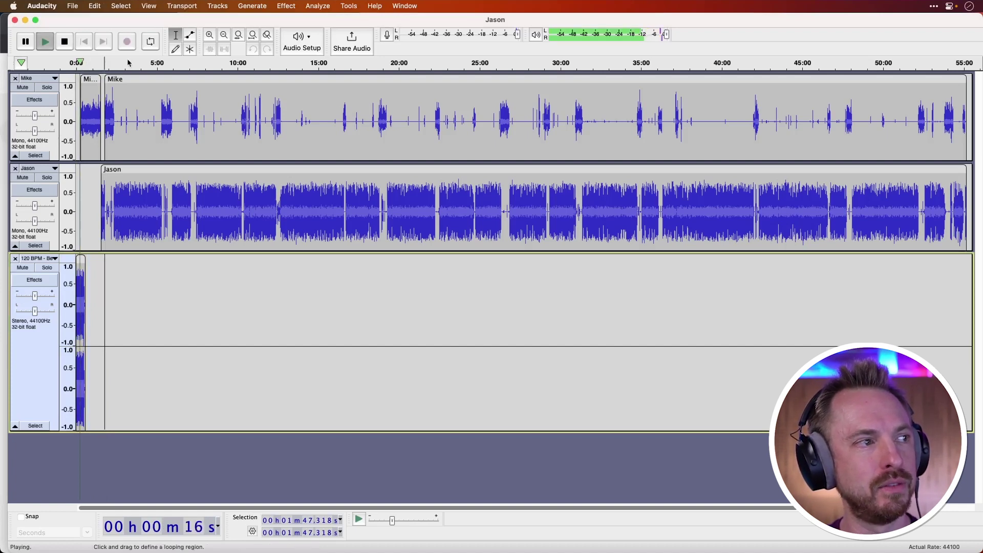
key("space")
Move all voice clips together about 13 s earlier so the first speech starts about 3.3 s into the music, and play the opening
left_click(210, 34)
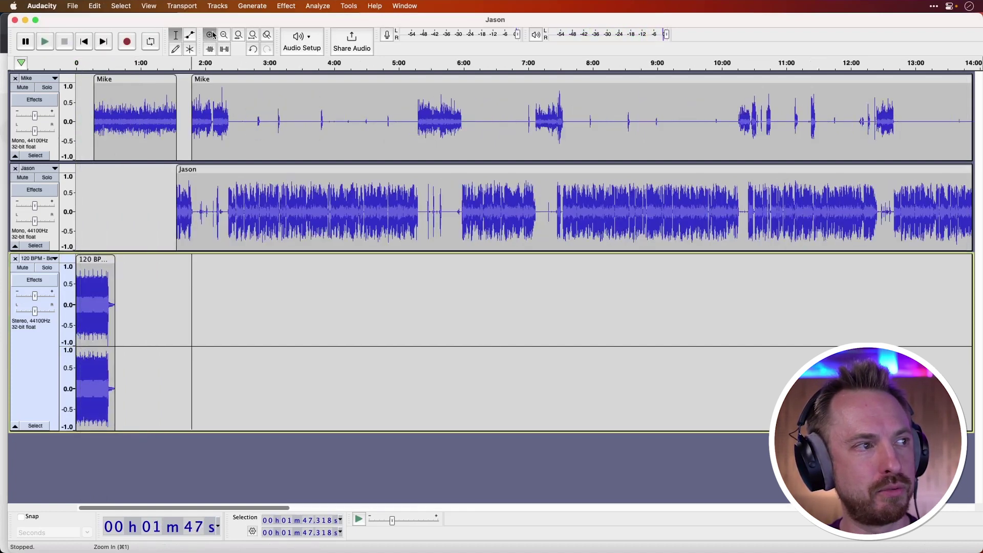
left_click(210, 35)
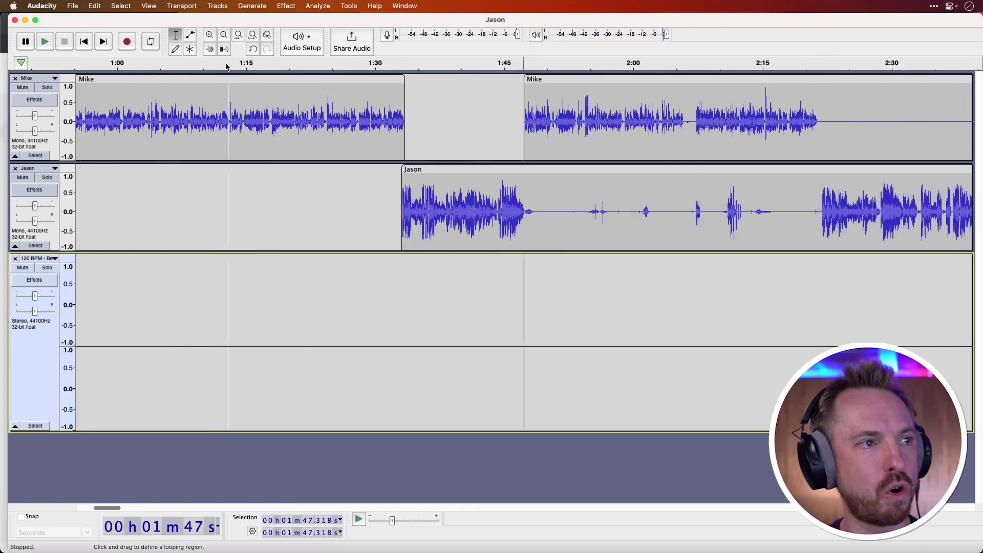
left_click(223, 35)
left_click(224, 35)
left_click(223, 34)
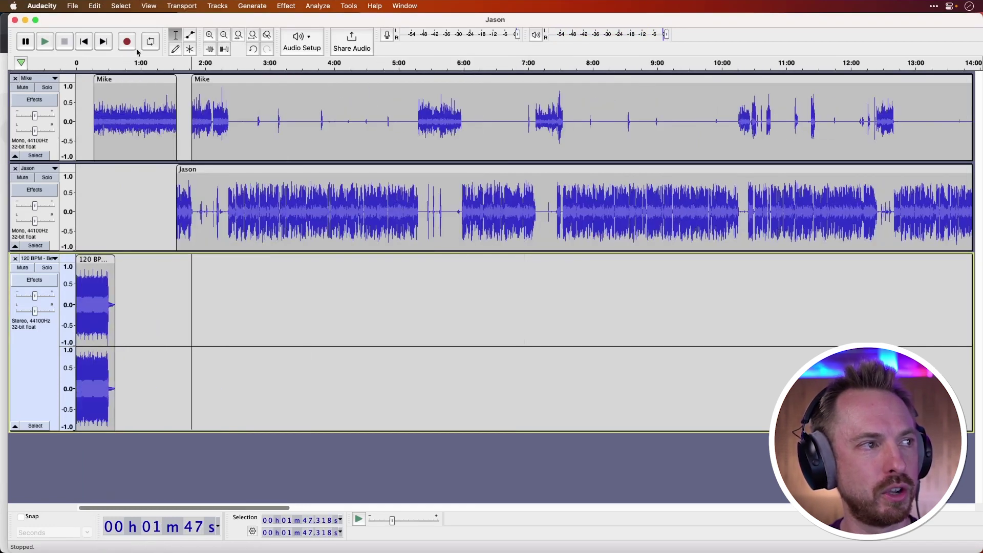
left_click(84, 80)
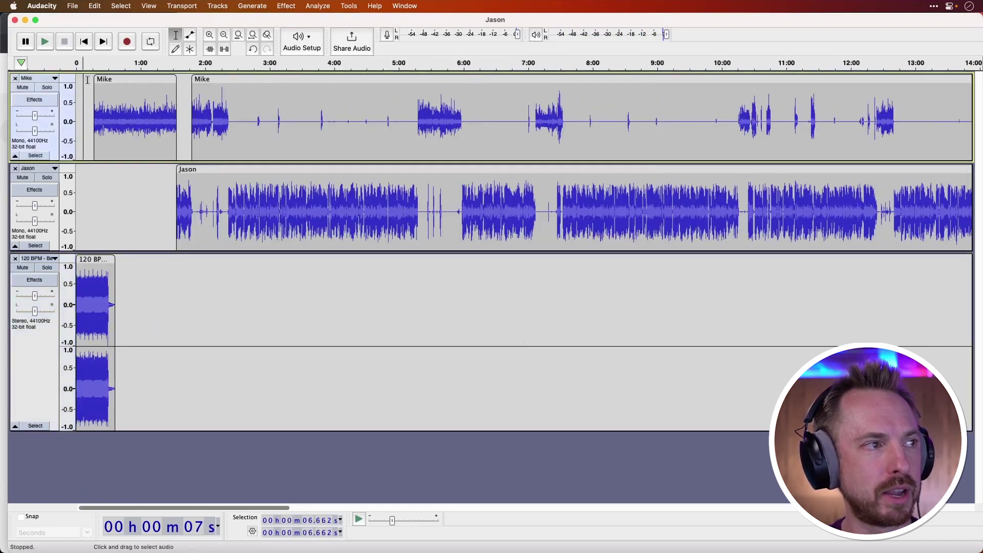
left_click(211, 34)
left_click(210, 35)
left_click(210, 35)
left_click(210, 35)
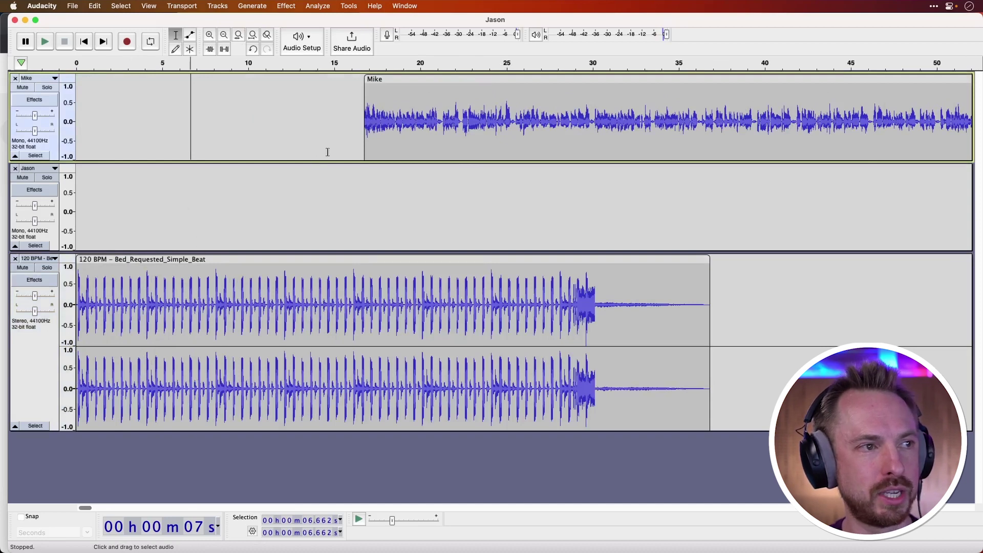
left_click(224, 34)
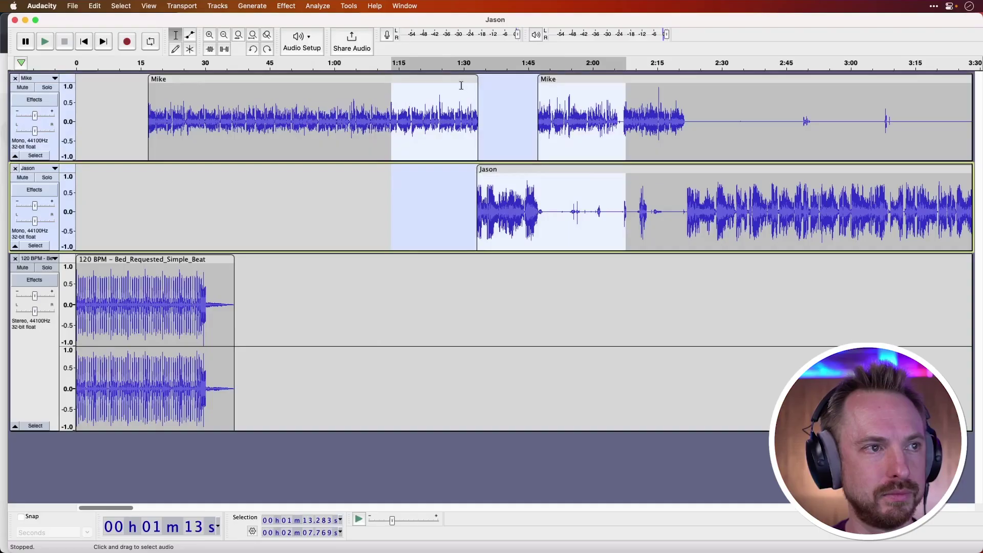
left_click_drag(439, 76, 382, 83)
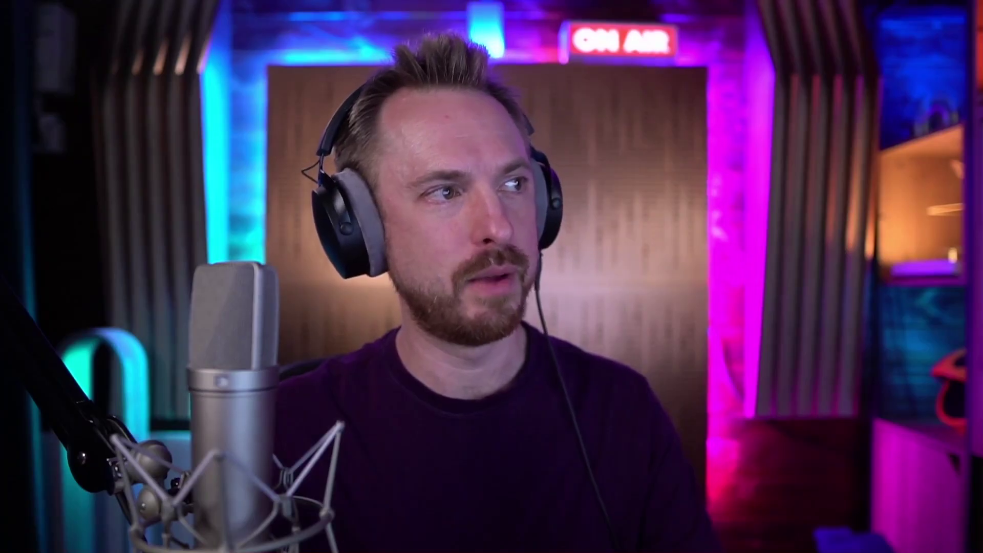
left_click(81, 82)
key("space")
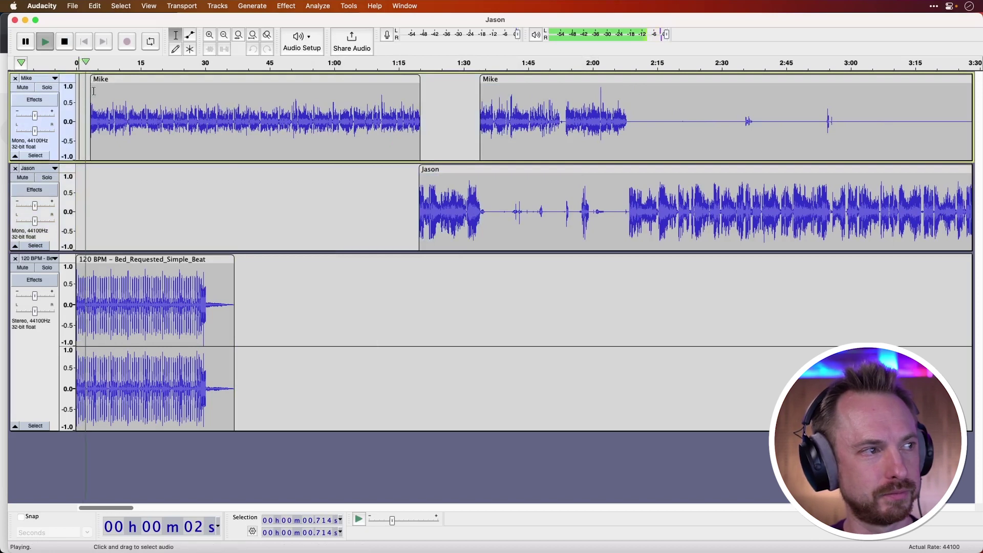
key("space")
Use the Envelope tool to add points to the music at about 3.3 s and 3.4 s, lower the level slightly after them, and listen
left_click(209, 36)
left_click(209, 36)
left_click(209, 36)
left_click(208, 36)
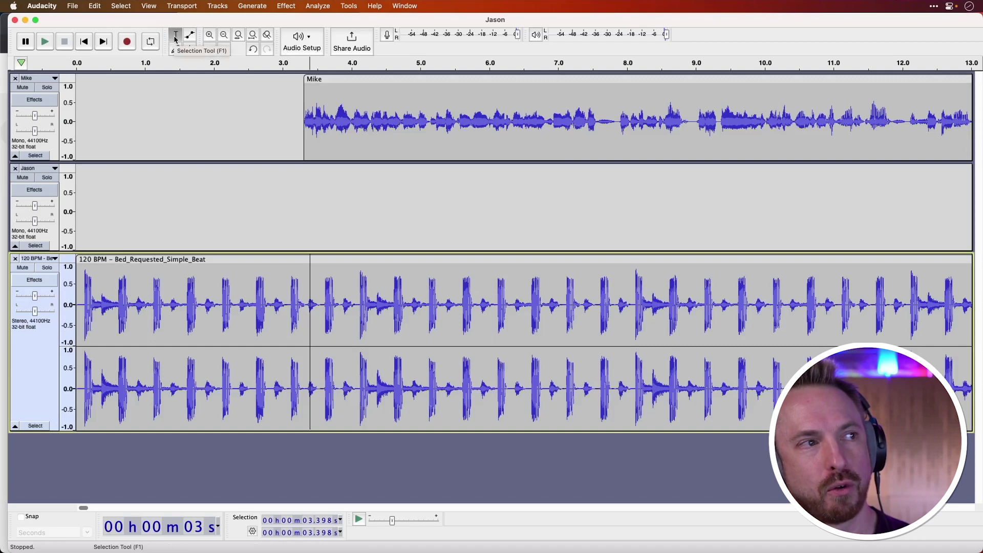
left_click(189, 36)
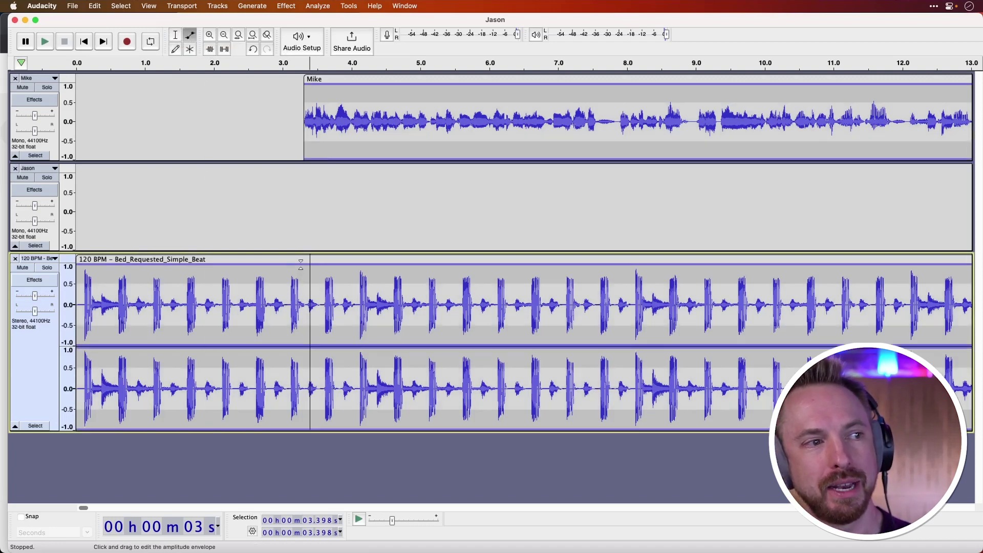
left_click_drag(300, 264, 301, 264)
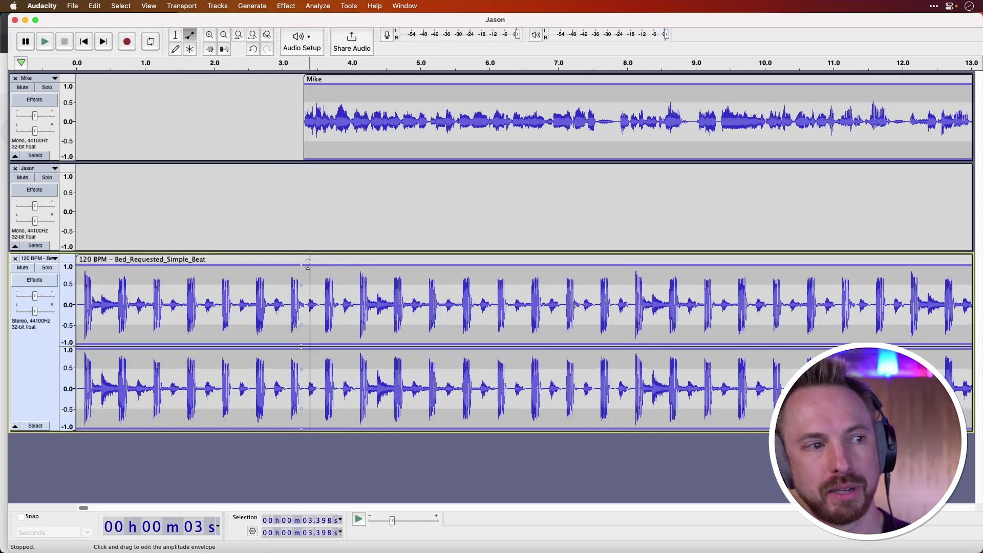
left_click_drag(307, 264, 308, 272)
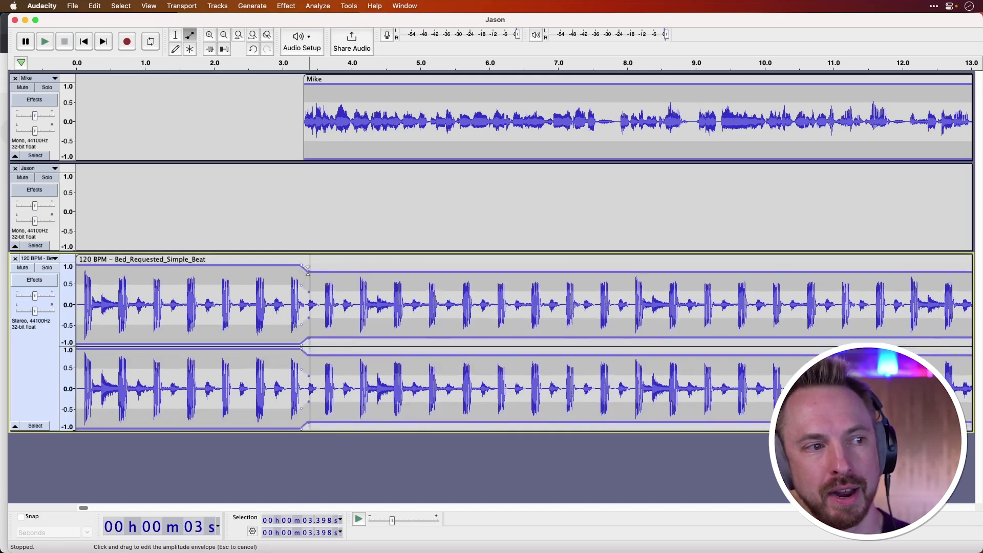
left_click(222, 69)
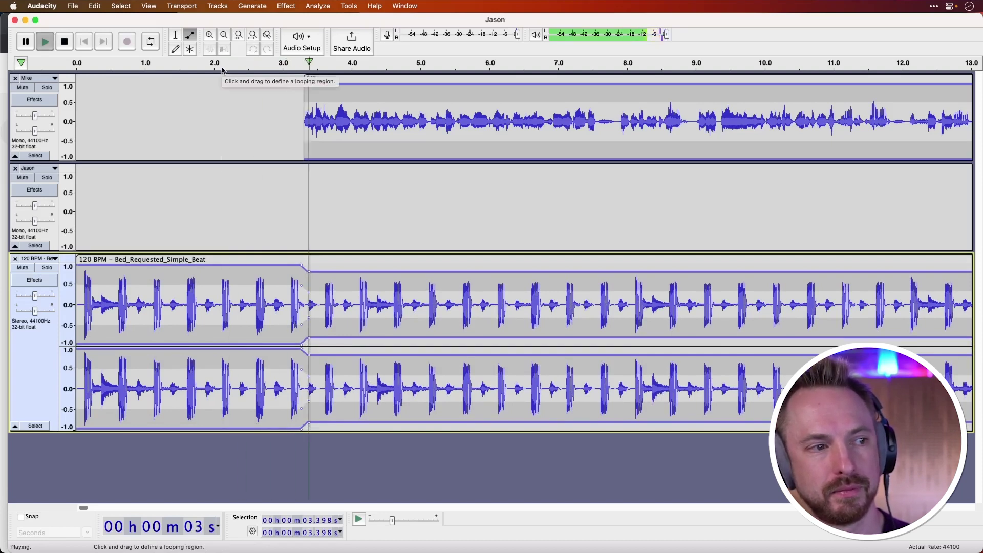
key("space")
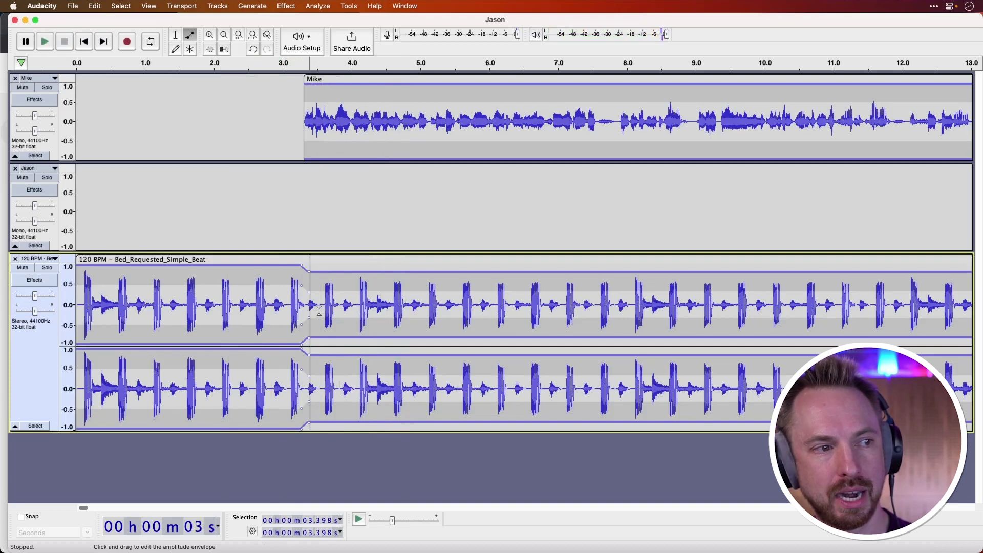
Lower the music's envelope after about 3.4 s further in two passes, to roughly 0.5, playing the transition after each change
left_click_drag(309, 290, 308, 296)
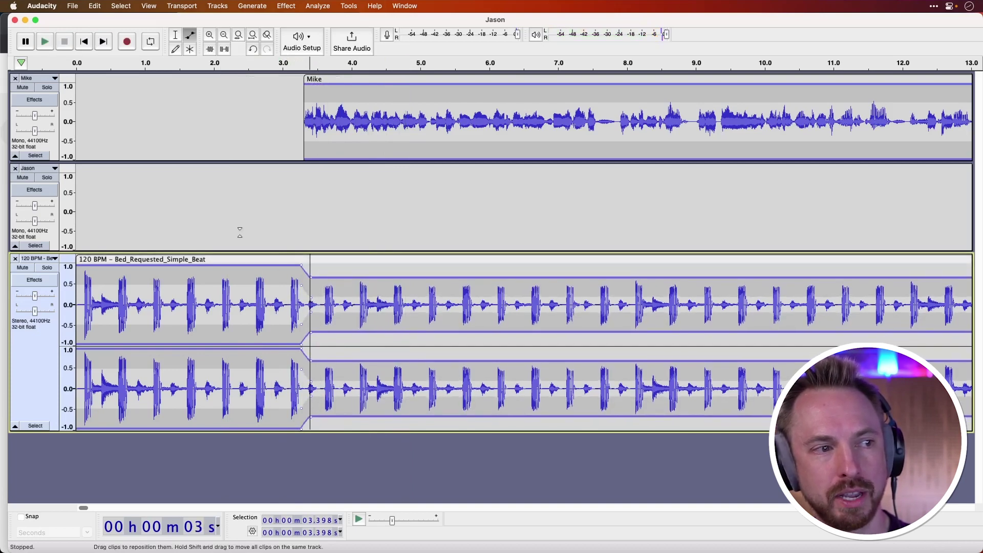
left_click(191, 65)
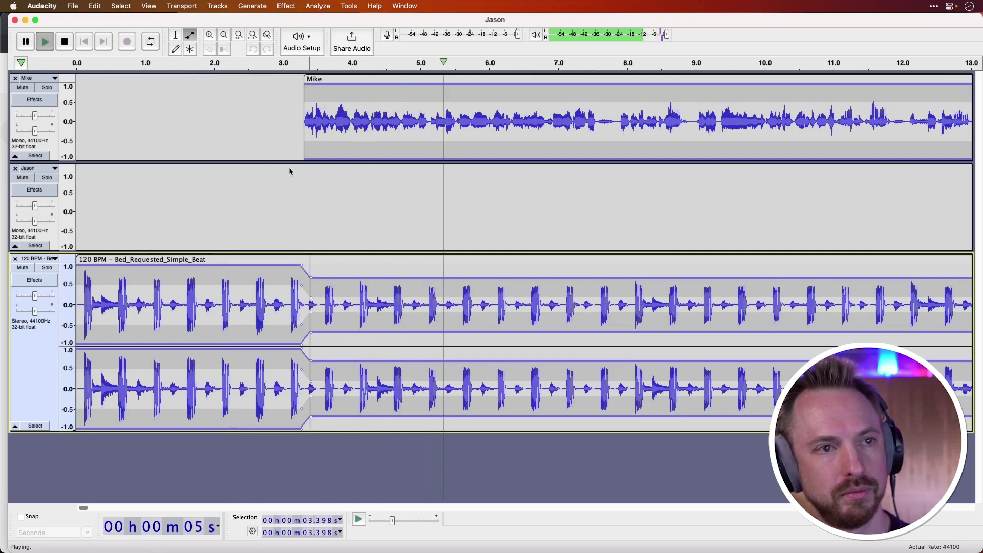
key("space")
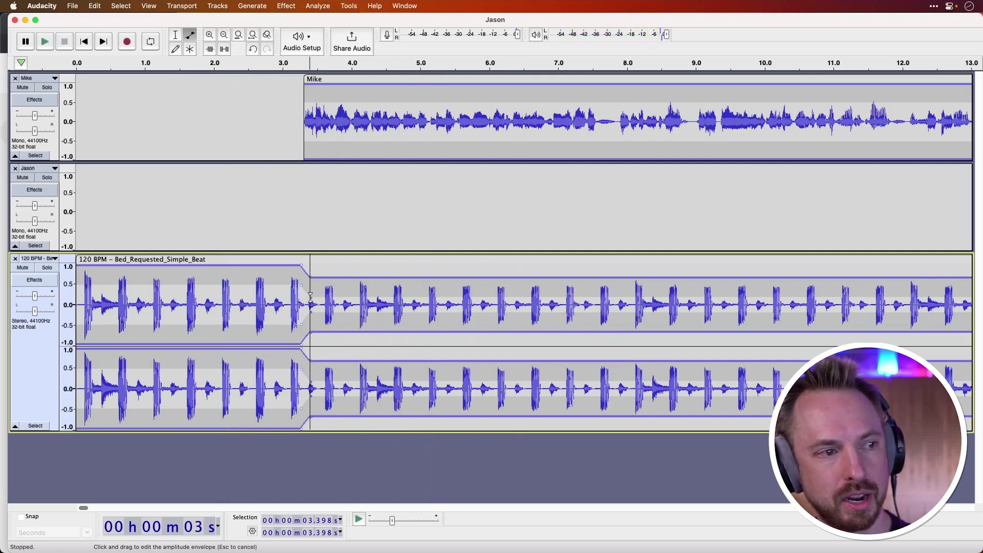
left_click_drag(310, 295, 310, 302)
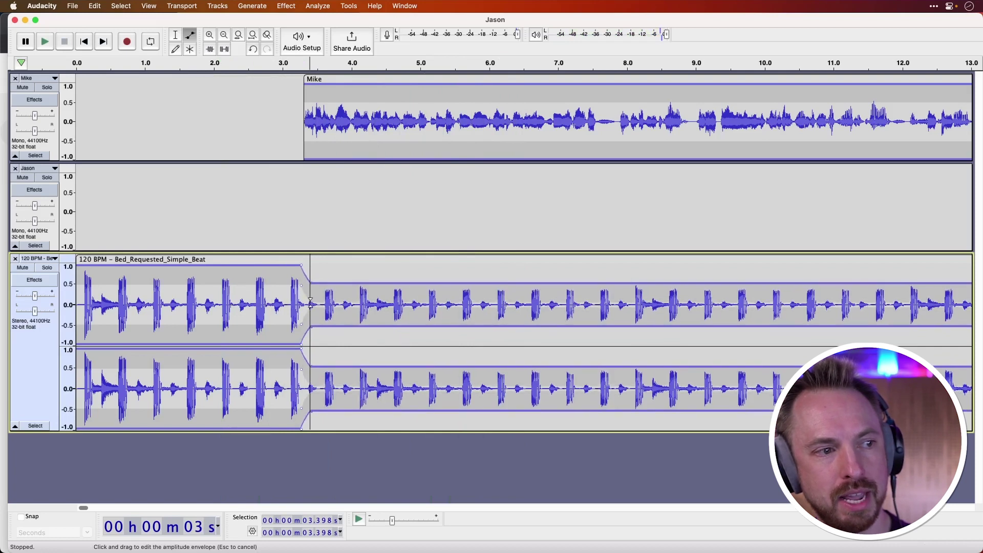
left_click(231, 70)
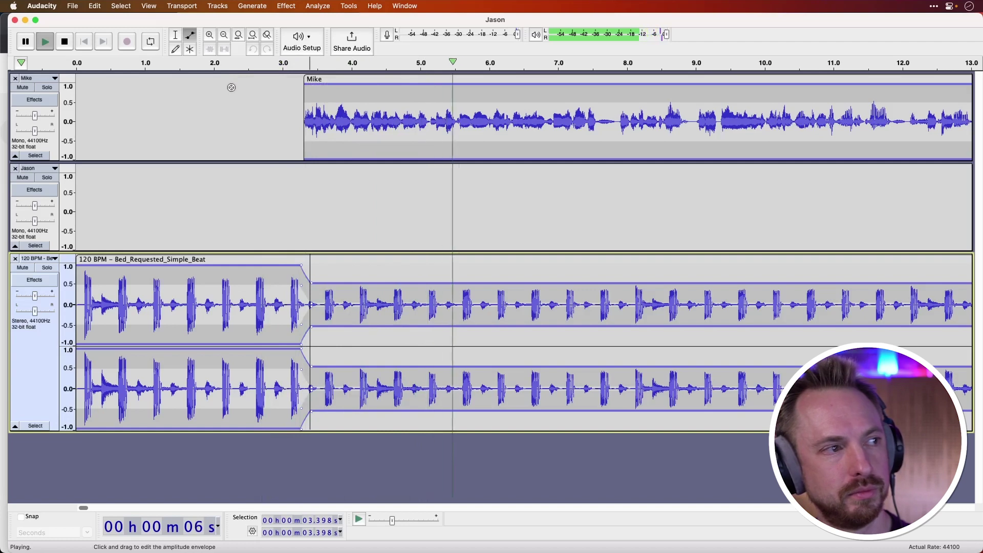
key("space")
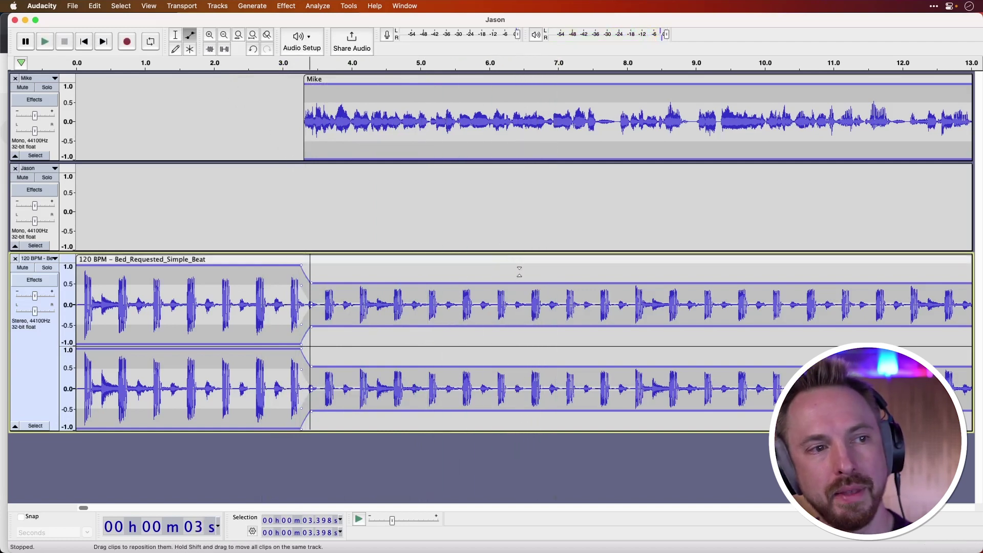
Fade the music out with envelope points, starting at about 6.8 s and reaching silence at about 8.6 s
left_click(546, 285)
left_click_drag(554, 284, 666, 302)
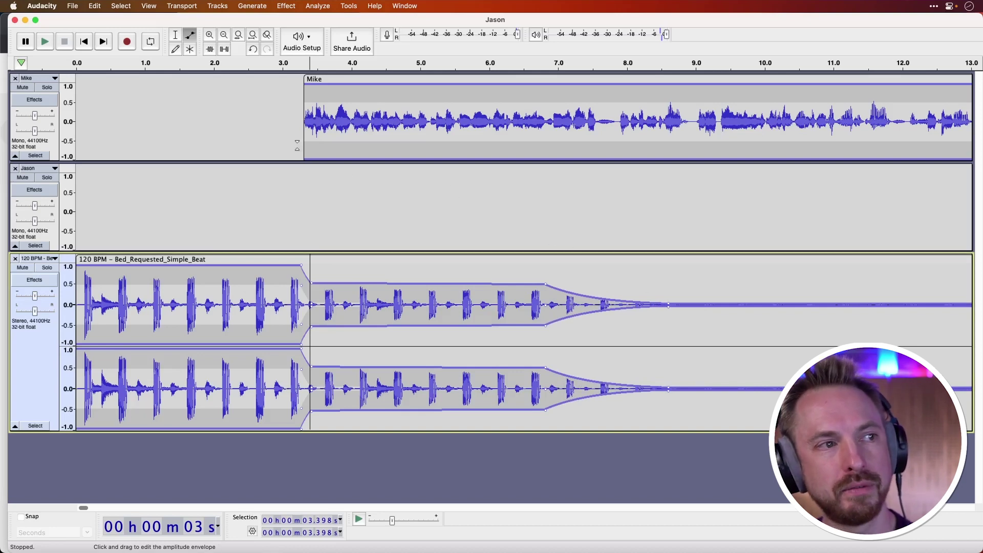
Play the episode from the start to check how the intro music ducks and fades under the speech
left_click(76, 62)
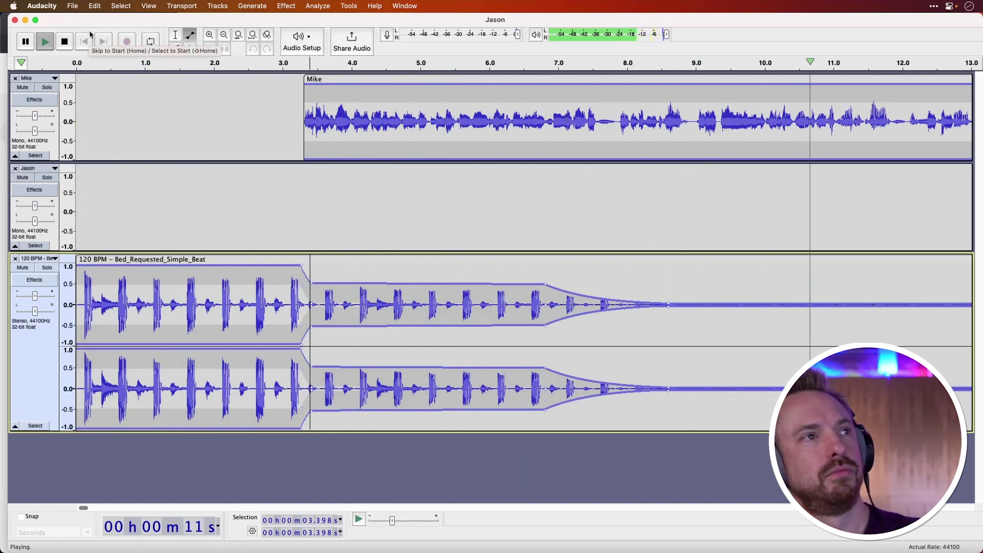
key("space")
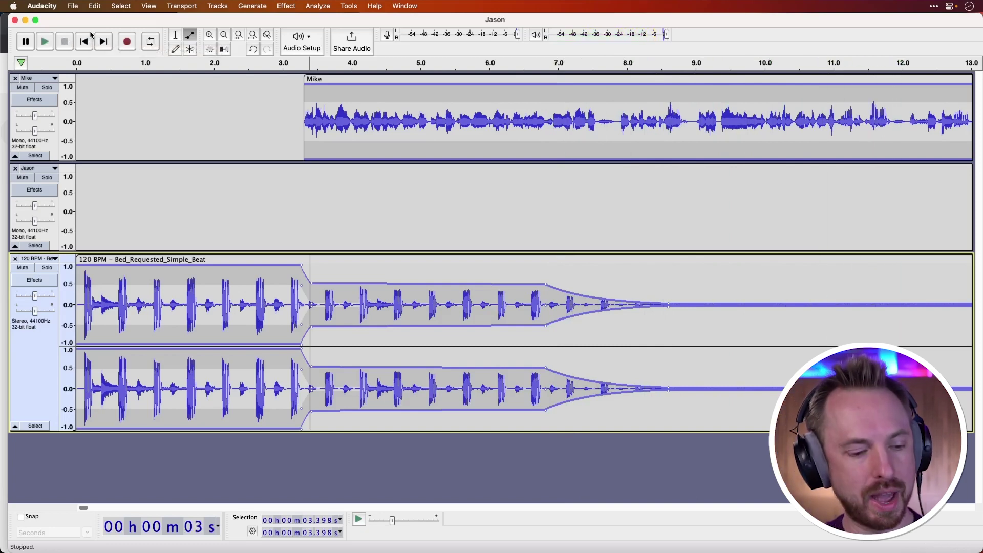
Try adjusting the envelope of the upper voice track's first clip, and undo the change
left_click(222, 37)
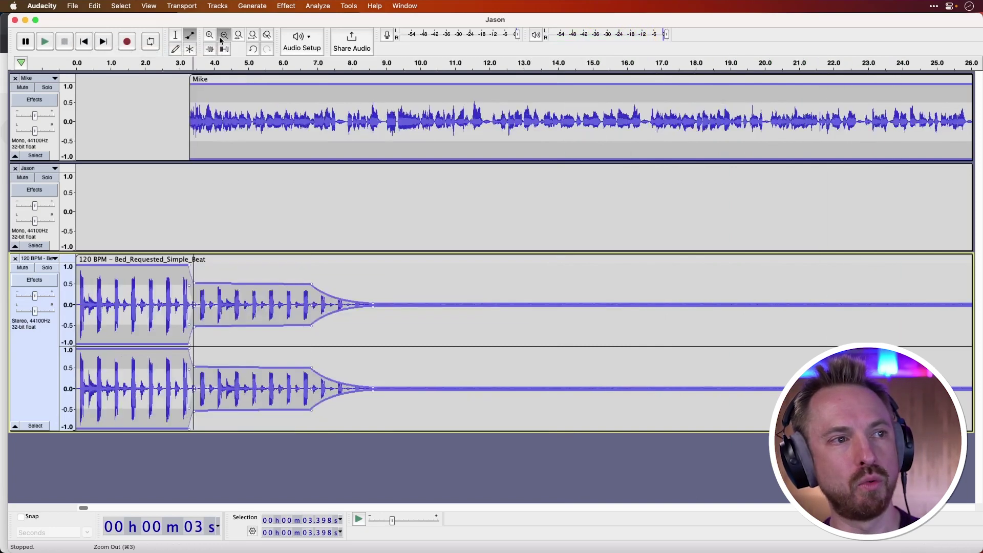
left_click(222, 37)
left_click(222, 37)
left_click(222, 37)
left_click(223, 37)
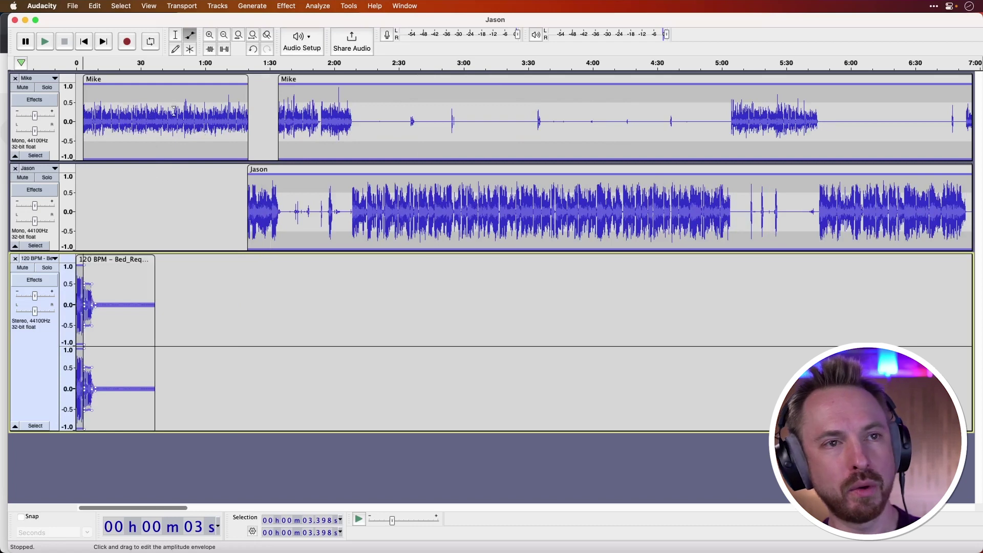
left_click(223, 34)
left_click(223, 34)
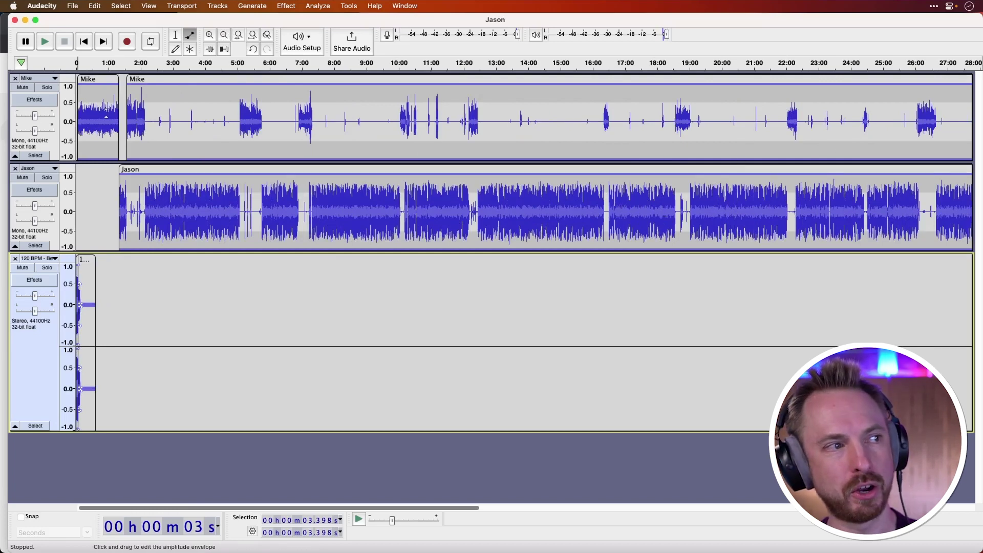
left_click_drag(106, 117, 104, 110)
key("super+z")
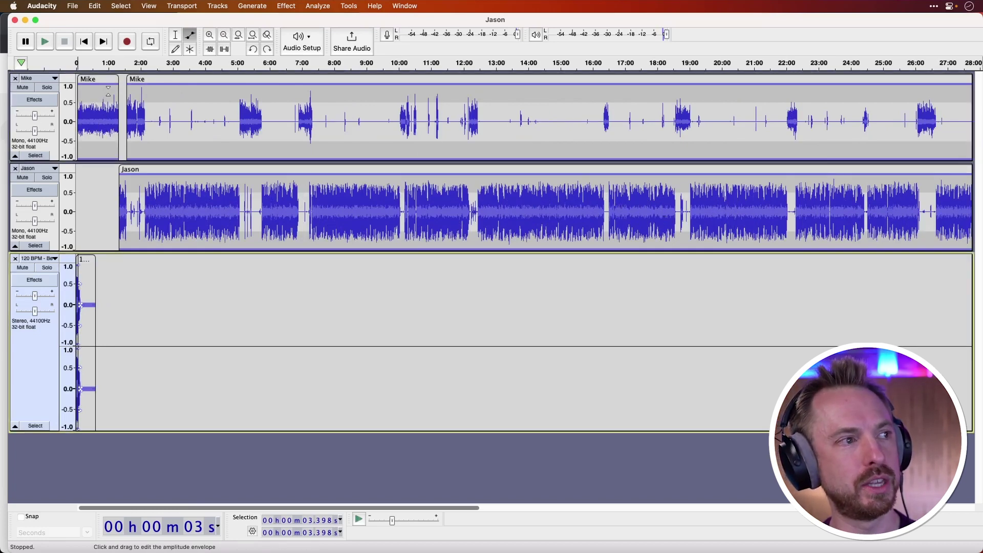
Compress the upper voice track from about 3.3 s to 27:20, using the Compressor with a ratio of 3:1
left_click(177, 35)
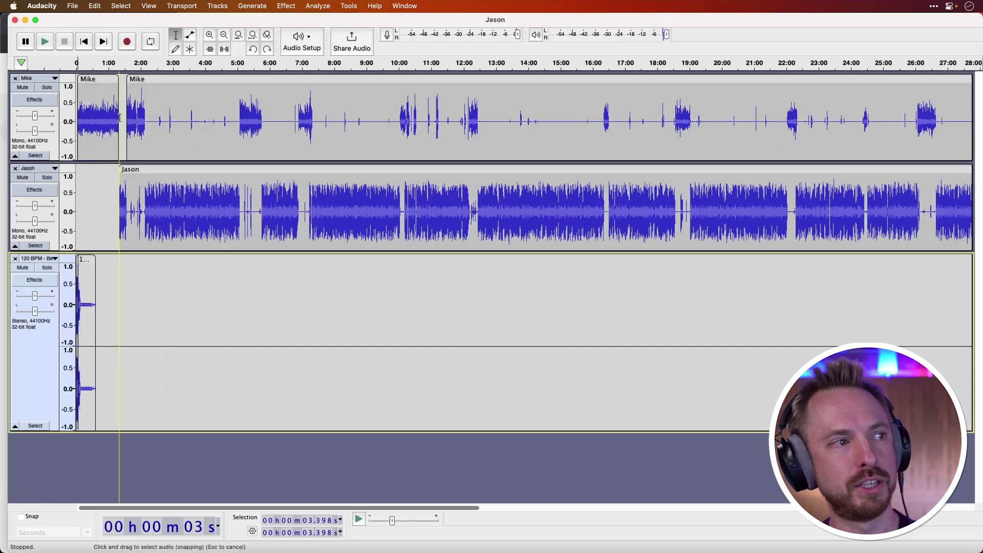
left_click(124, 111)
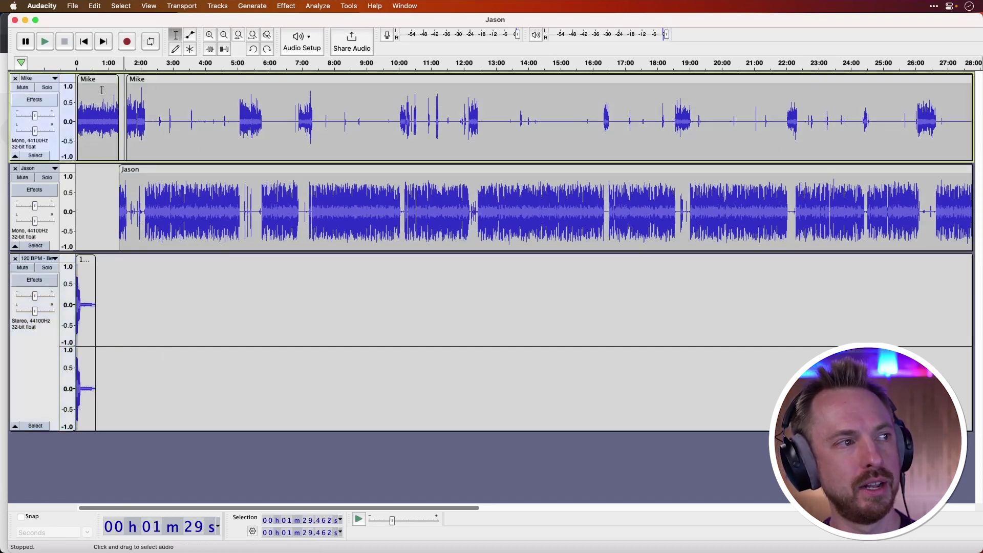
left_click_drag(198, 101, 231, 105)
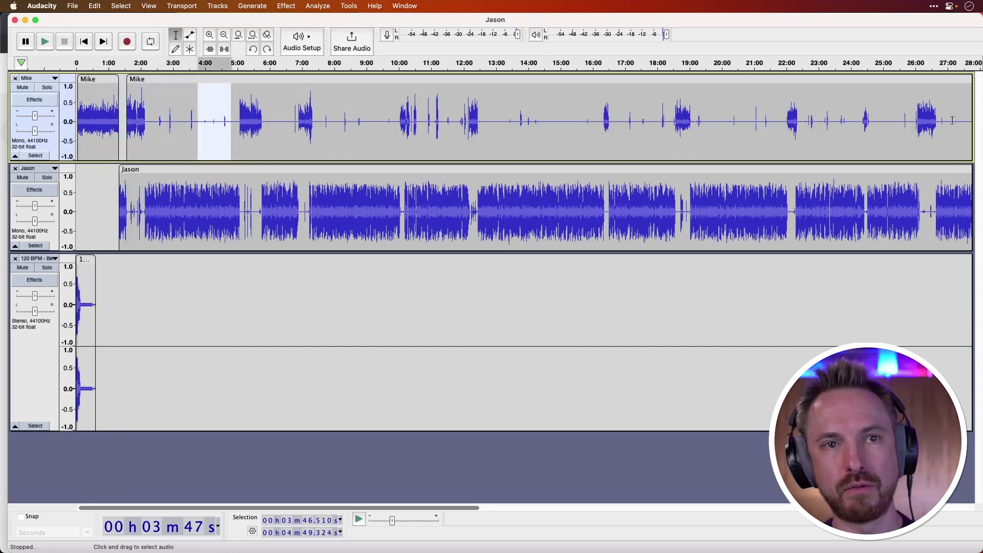
left_click_drag(952, 120, 79, 120)
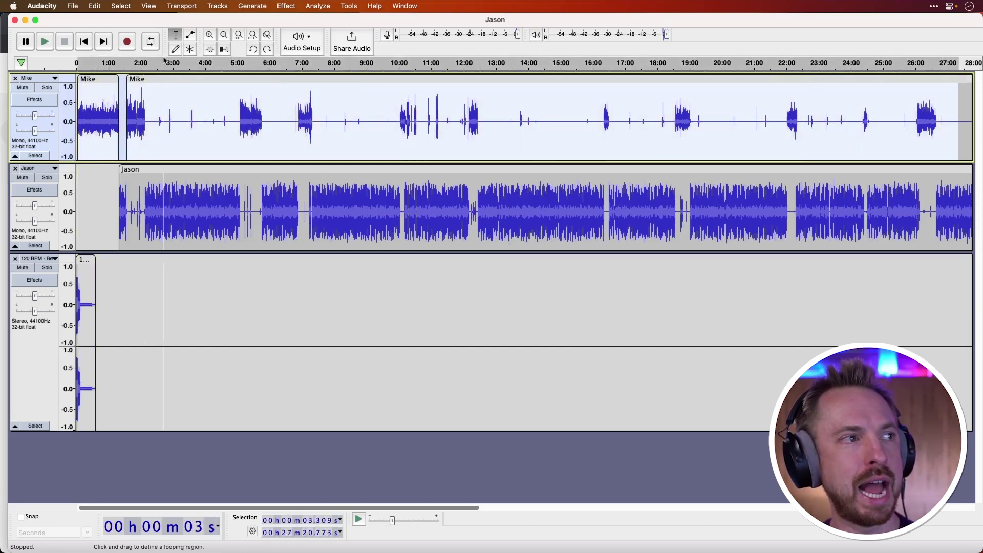
left_click(285, 6)
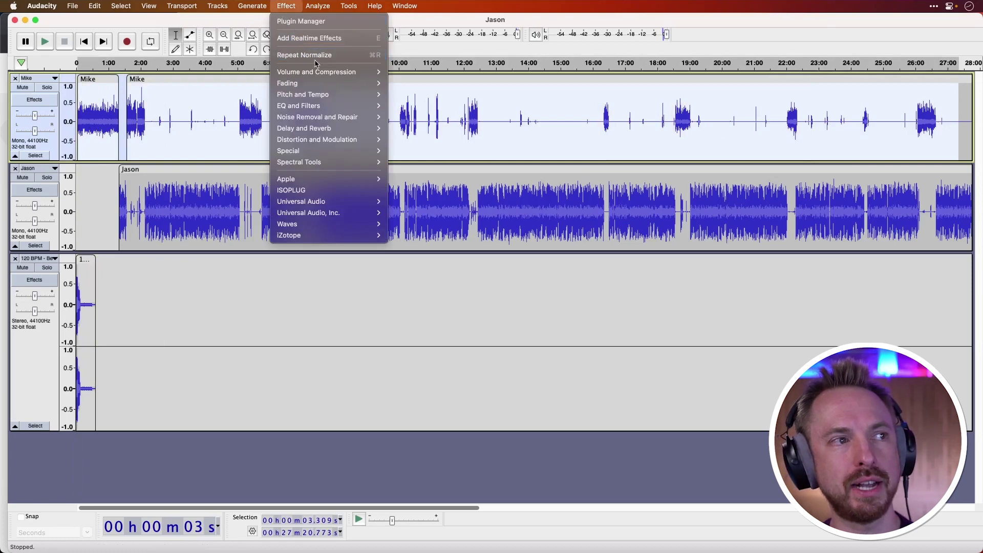
mouse_move(374, 76)
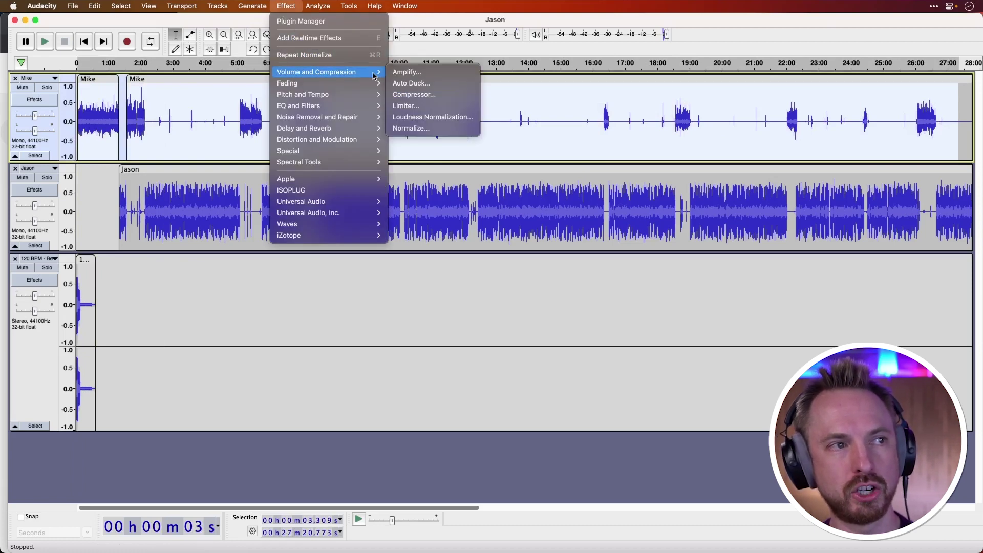
left_click(413, 94)
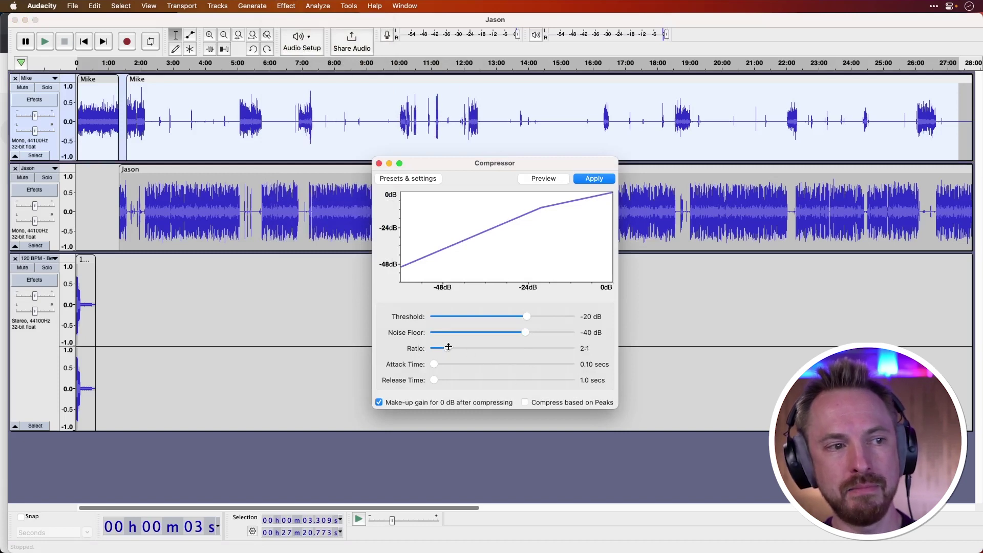
left_click_drag(448, 347, 453, 347)
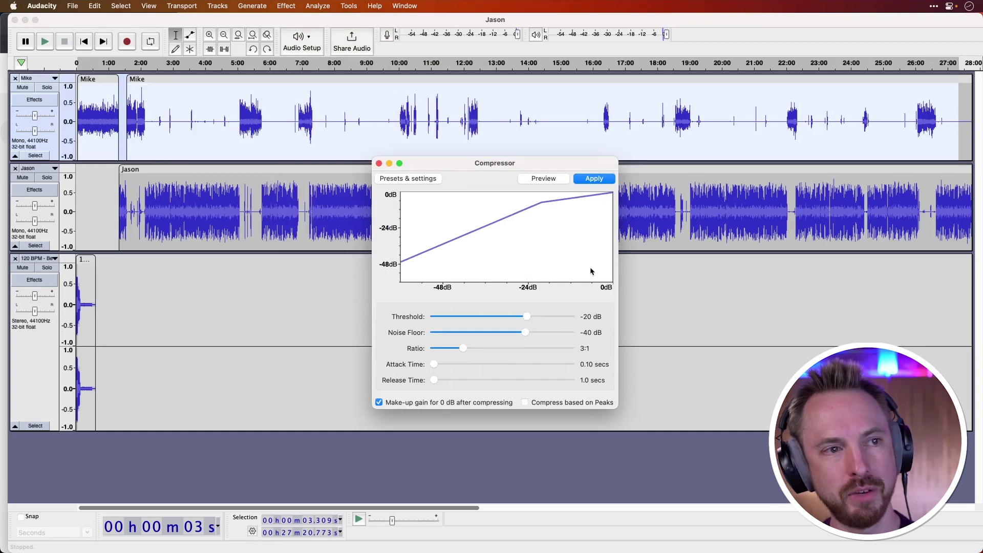
left_click(597, 180)
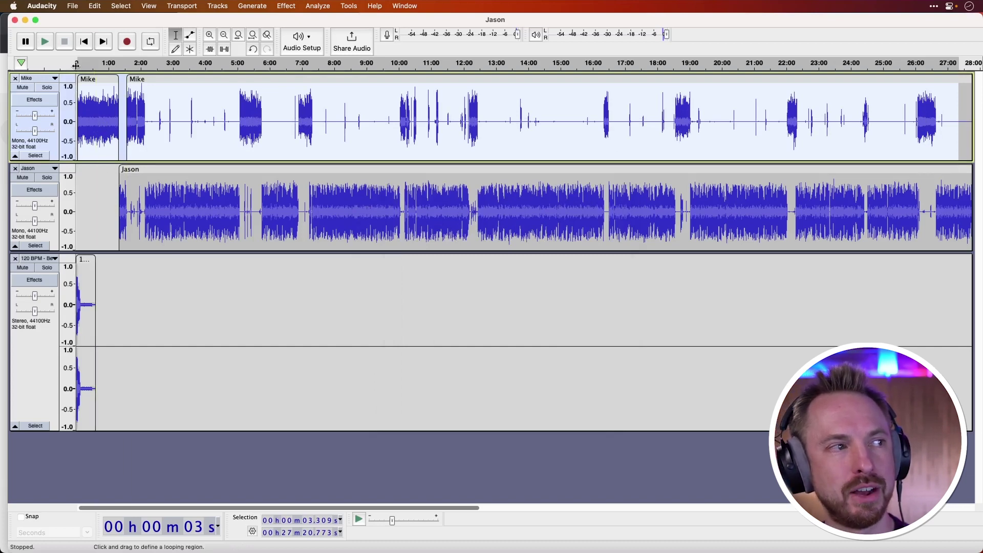
Play the opening and the changeover between the speakers from about 1:17 to compare the two voices' levels
left_click(210, 35)
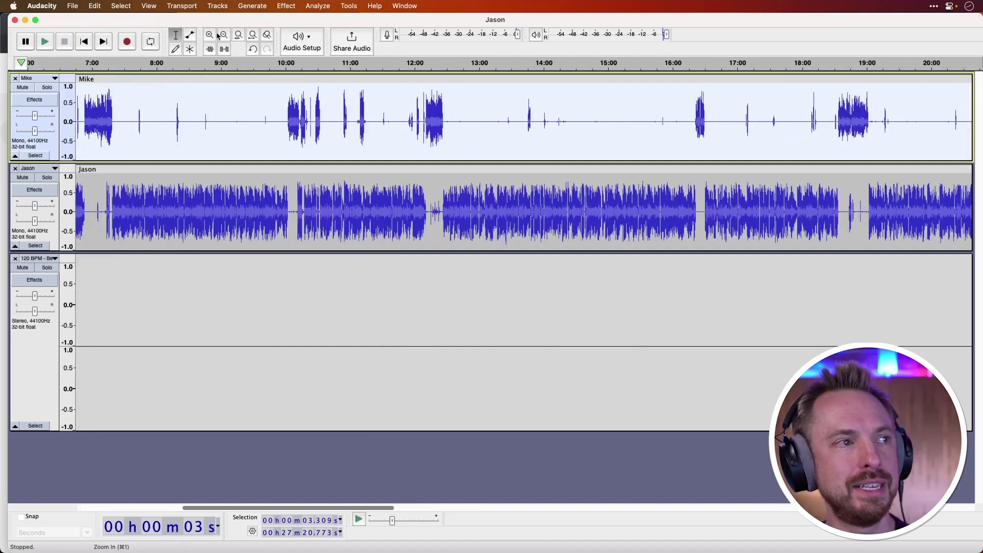
left_click(224, 35)
left_click(77, 178)
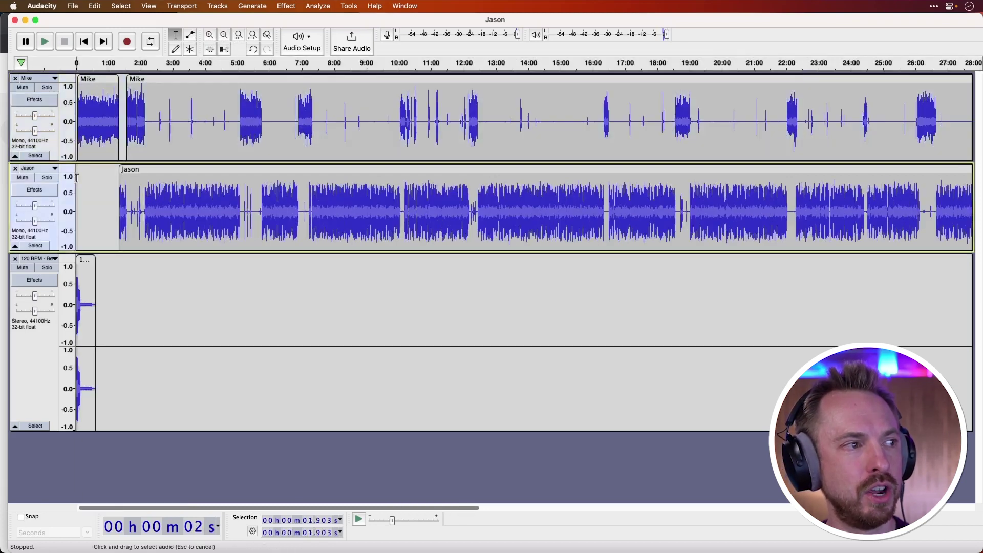
left_click(209, 34)
left_click(209, 34)
left_click(210, 35)
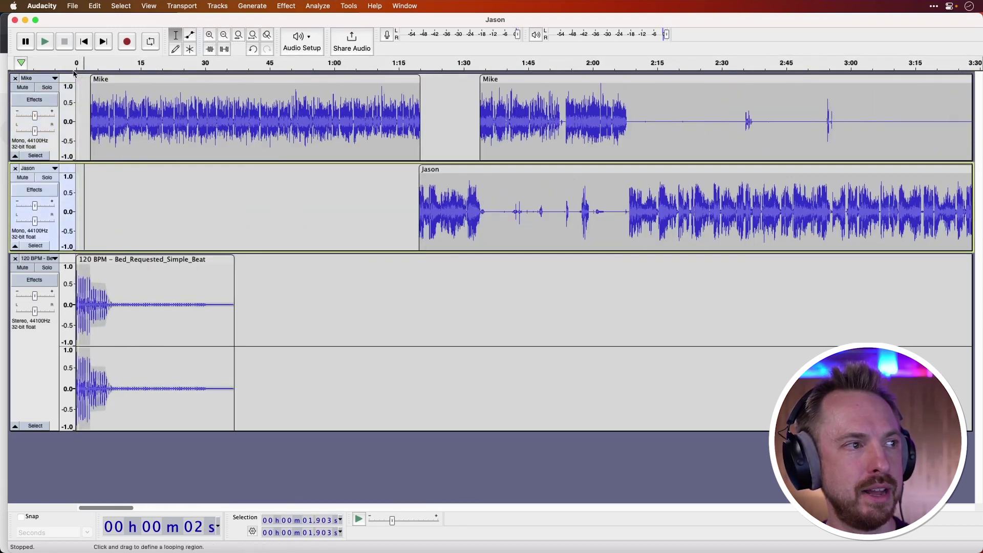
left_click(80, 64)
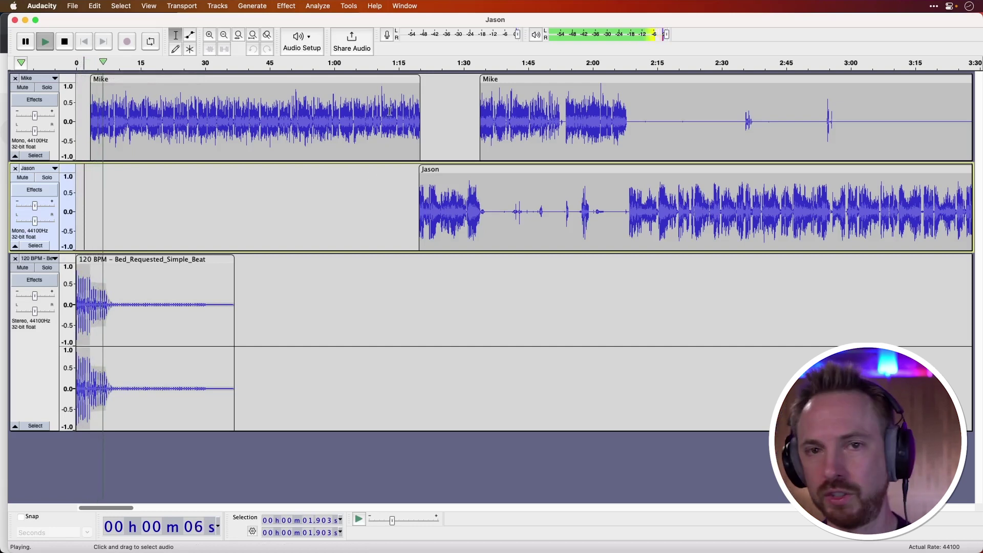
left_click(405, 65)
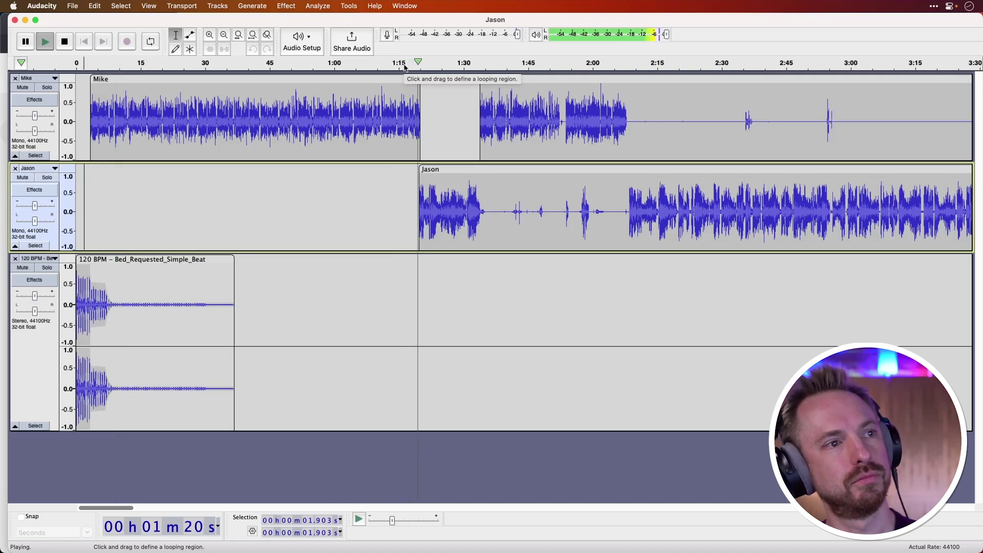
key("space")
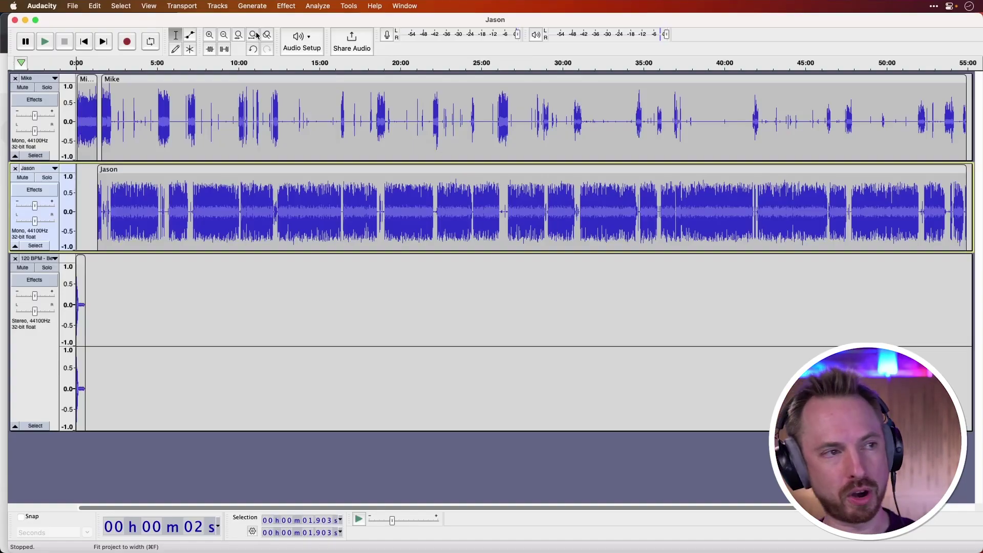
Save the project as an AUP3 file in the Downloads folder
left_click(77, 10)
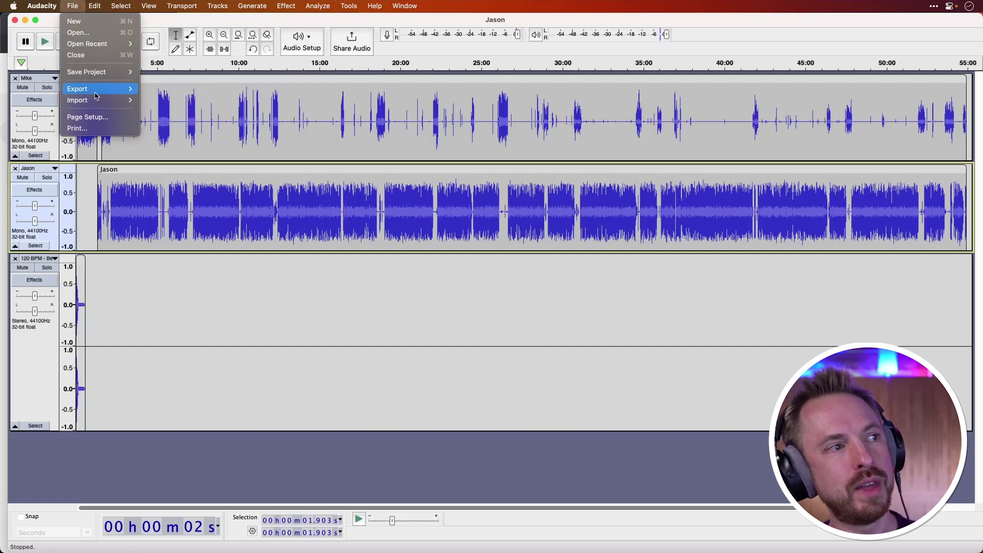
mouse_move(97, 94)
mouse_move(105, 74)
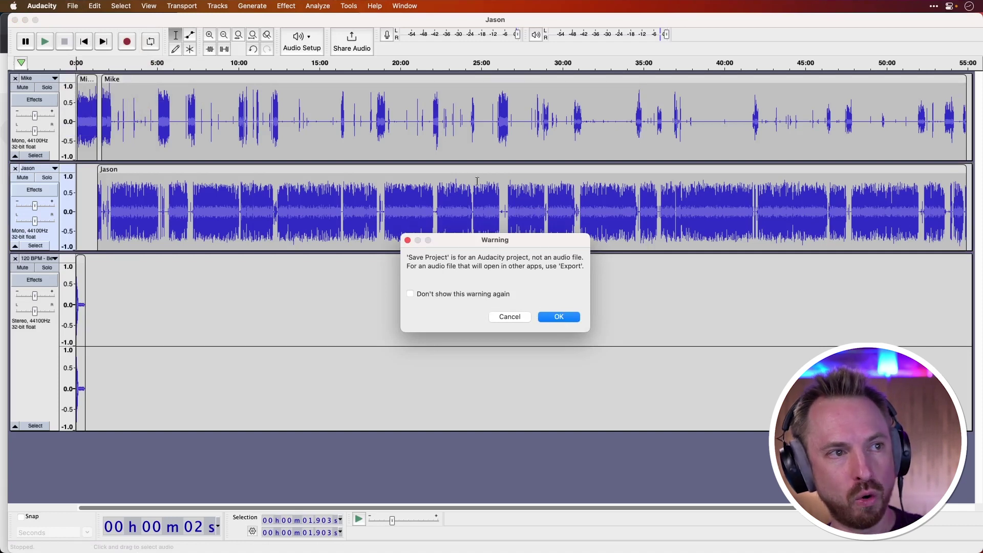
left_click(552, 316)
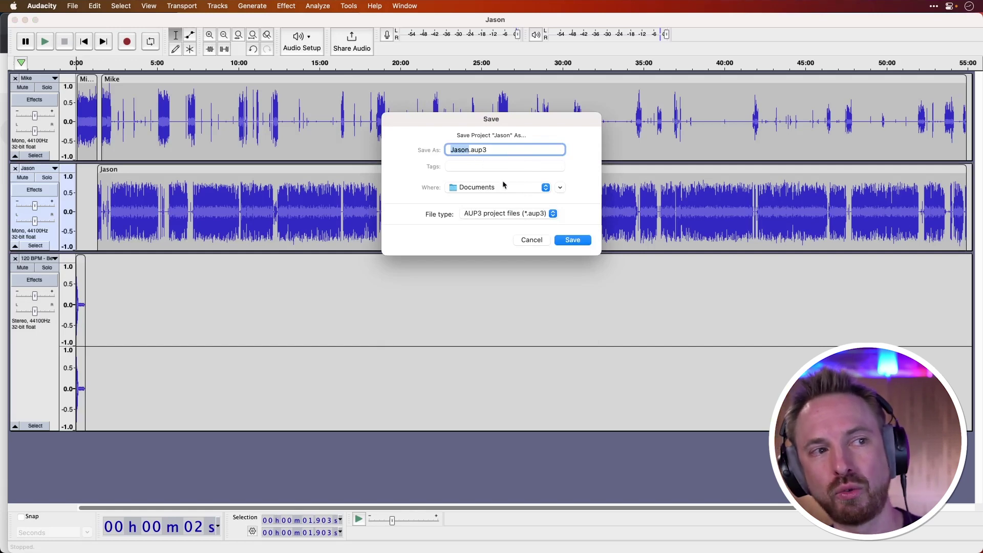
left_click(546, 188)
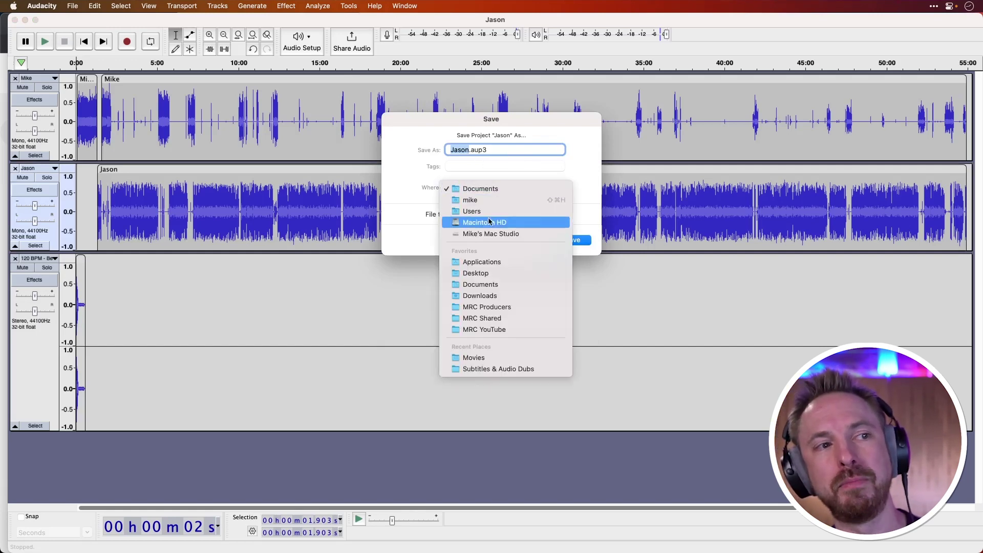
left_click(496, 296)
left_click(573, 240)
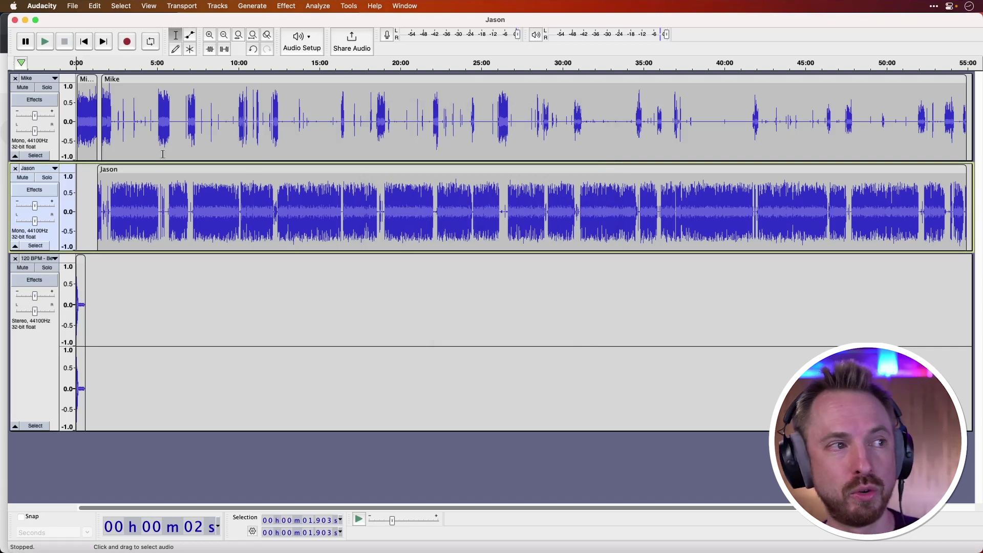
Start exporting the episode as an MP3 named MRC001, with Downloads as the destination folder
left_click(72, 7)
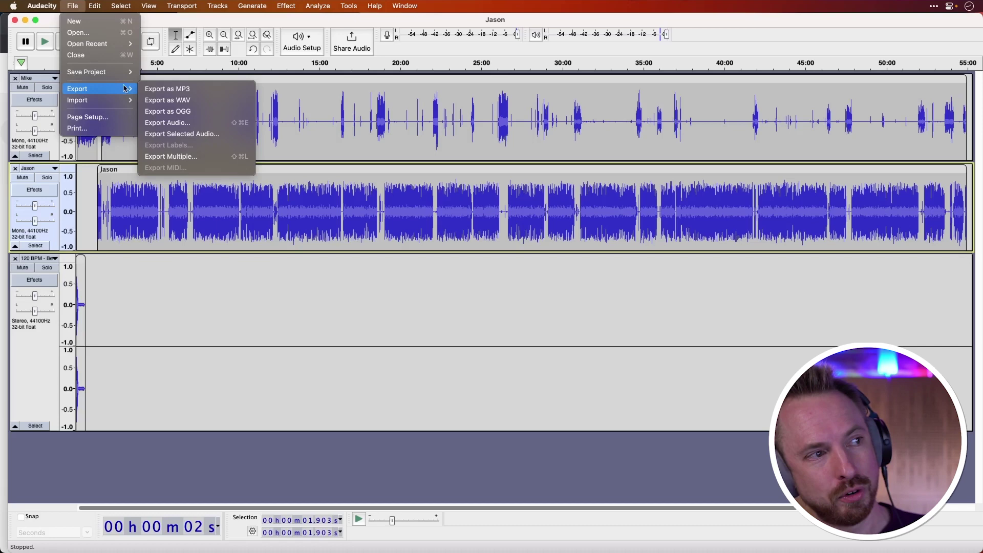
left_click(152, 89)
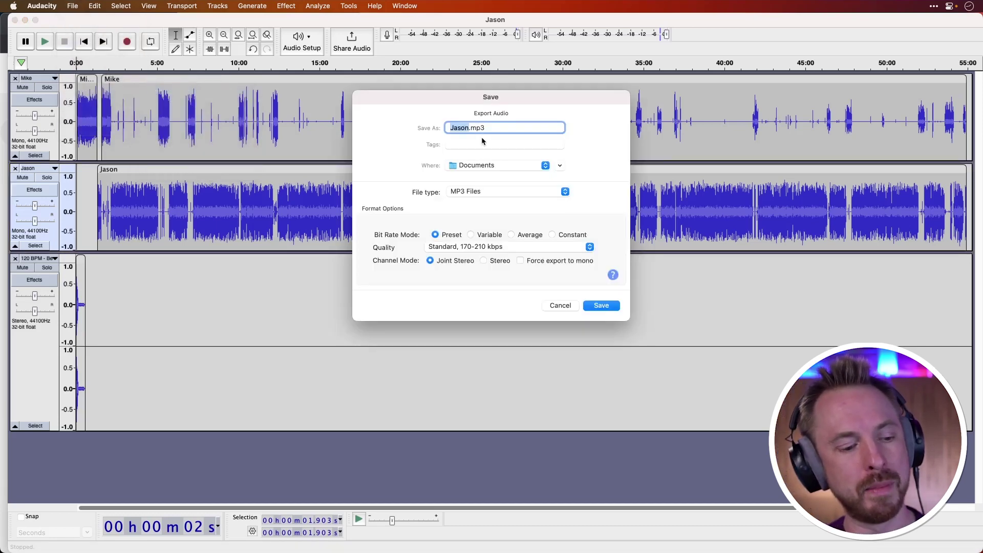
type("MRC001")
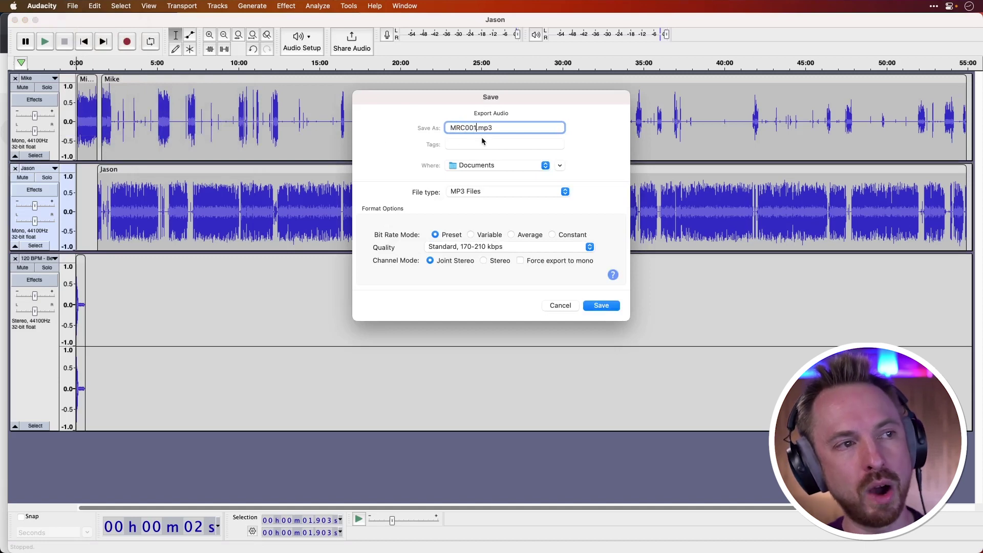
left_click(496, 168)
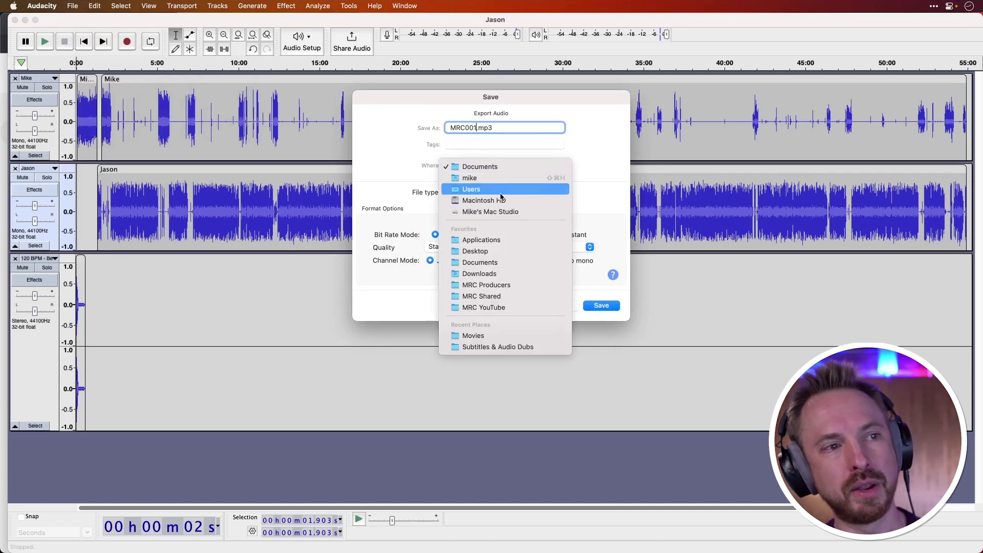
left_click(500, 272)
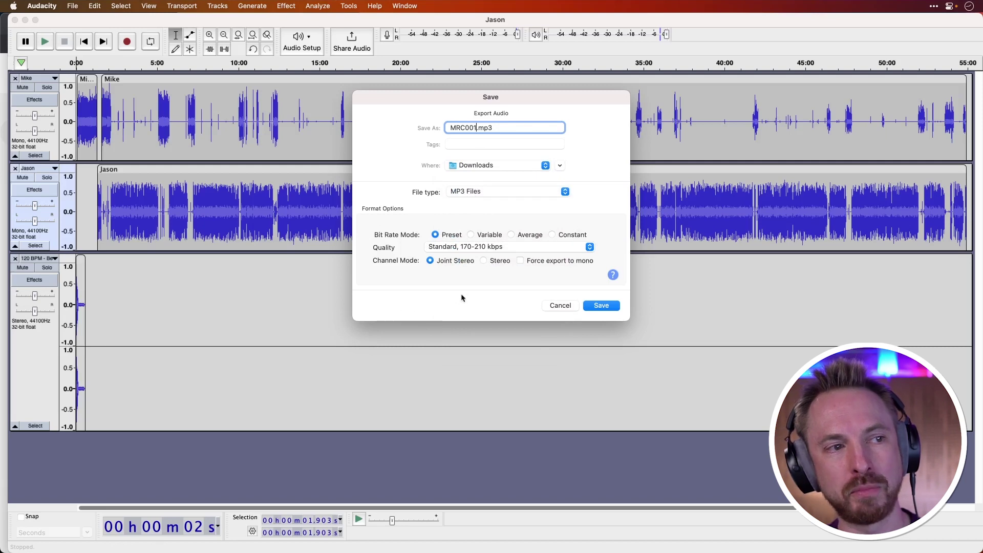
Set the MP3 export to a constant bit rate of 128 kbps, save it and accept mixing the tracks down to one stereo file
left_click(553, 234)
left_click(474, 248)
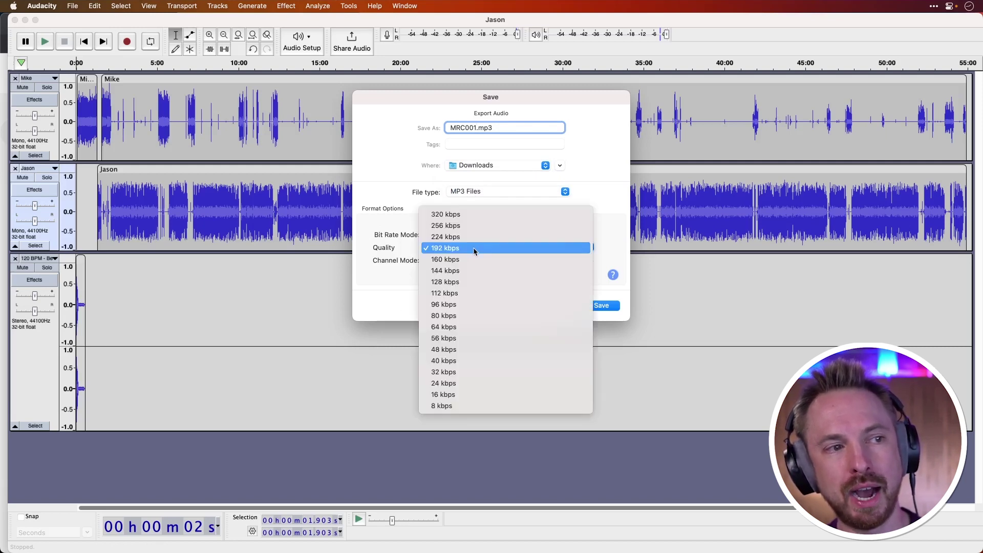
left_click(472, 217)
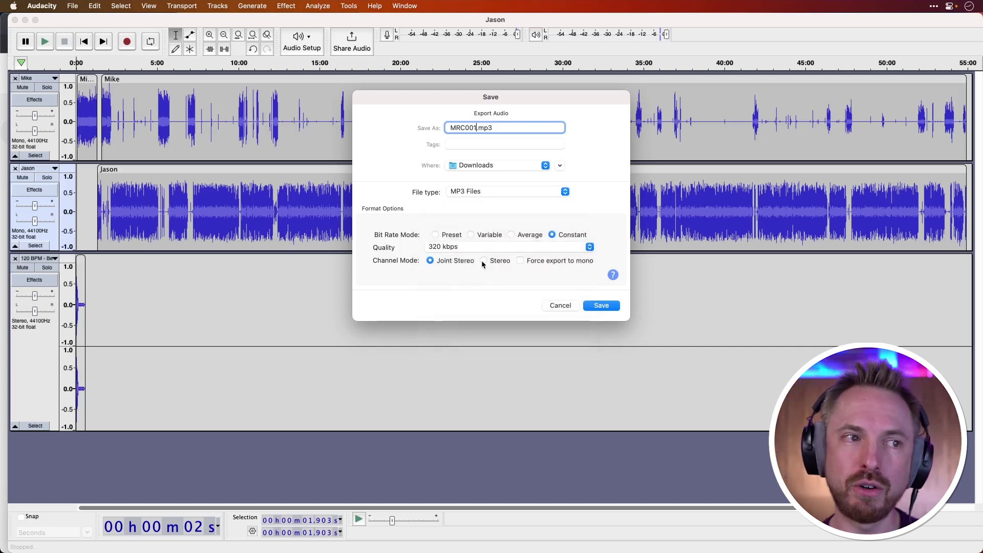
left_click(478, 247)
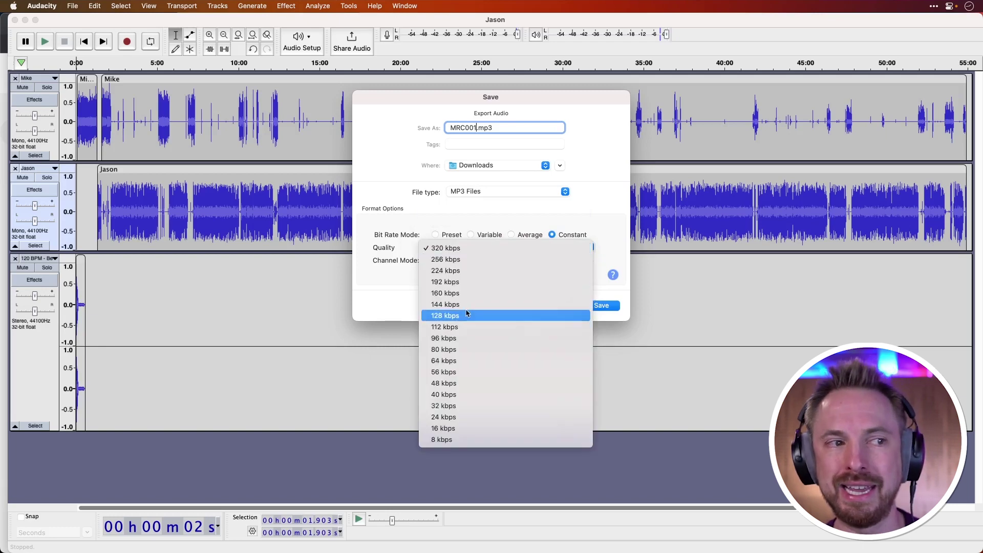
left_click(466, 314)
left_click(464, 247)
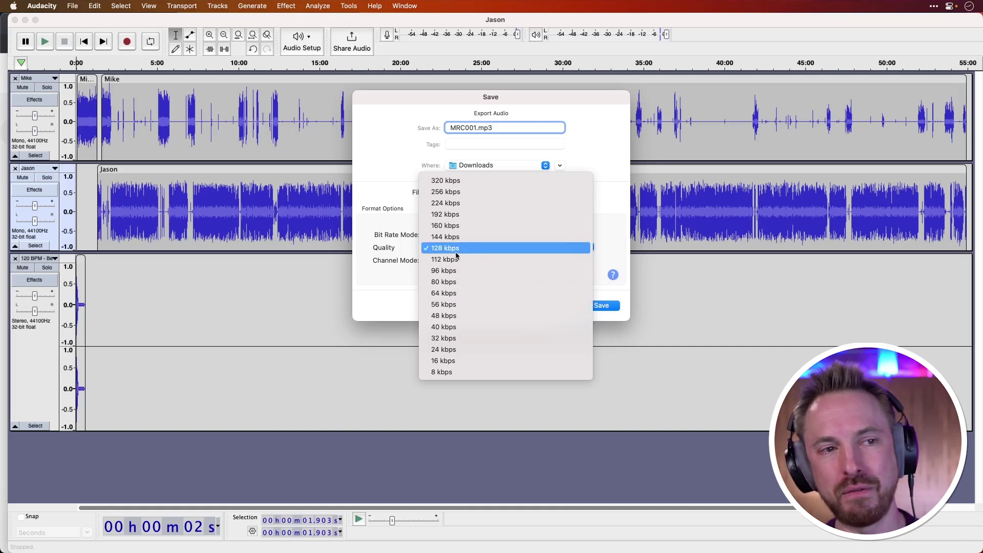
left_click(364, 265)
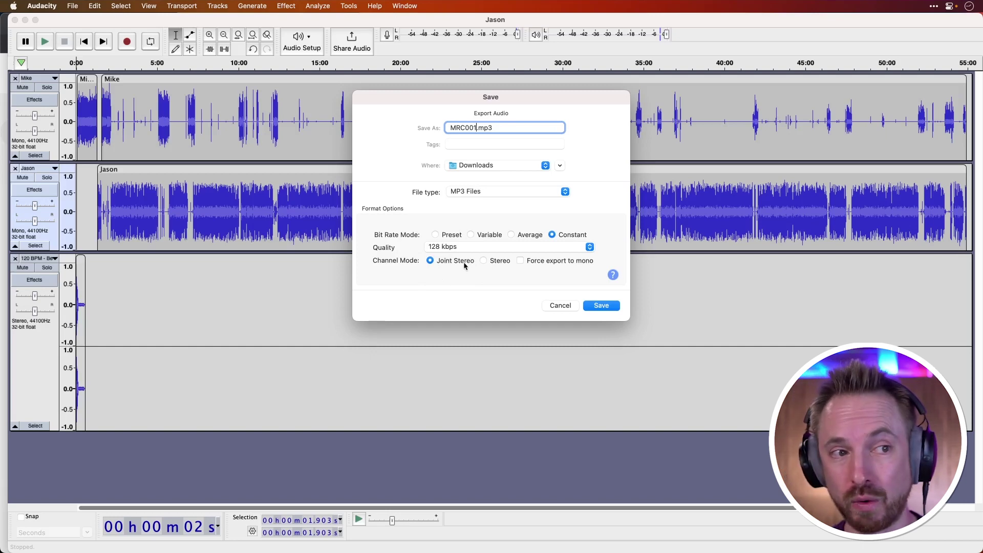
left_click(596, 305)
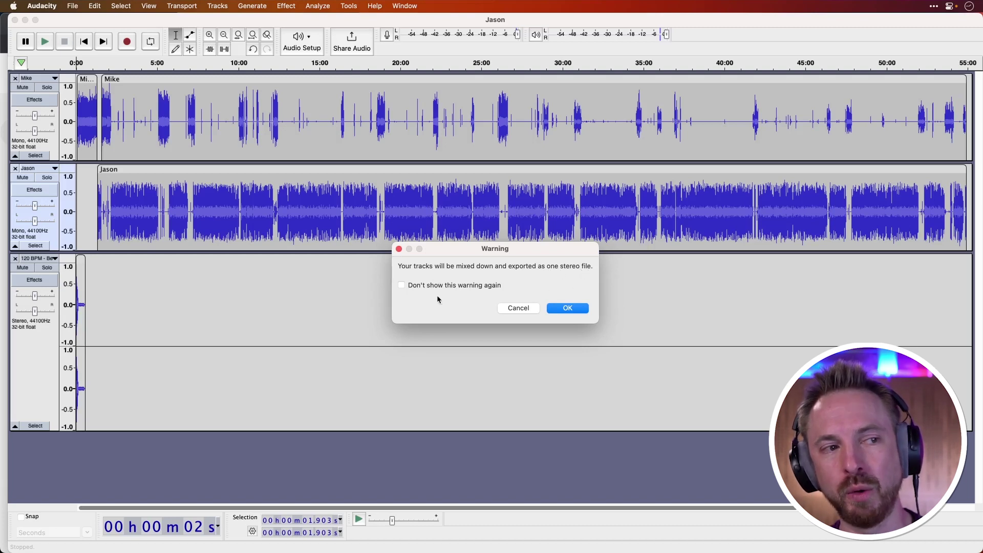
left_click(572, 308)
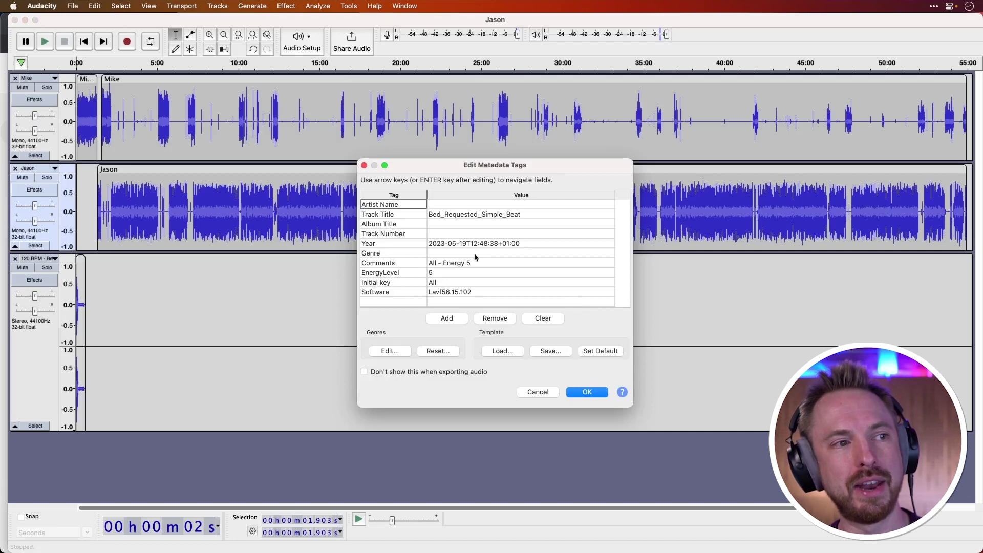
Enter the host's full name as artist and an interview title naming the guest in the metadata tags, and run the export
left_click(439, 206)
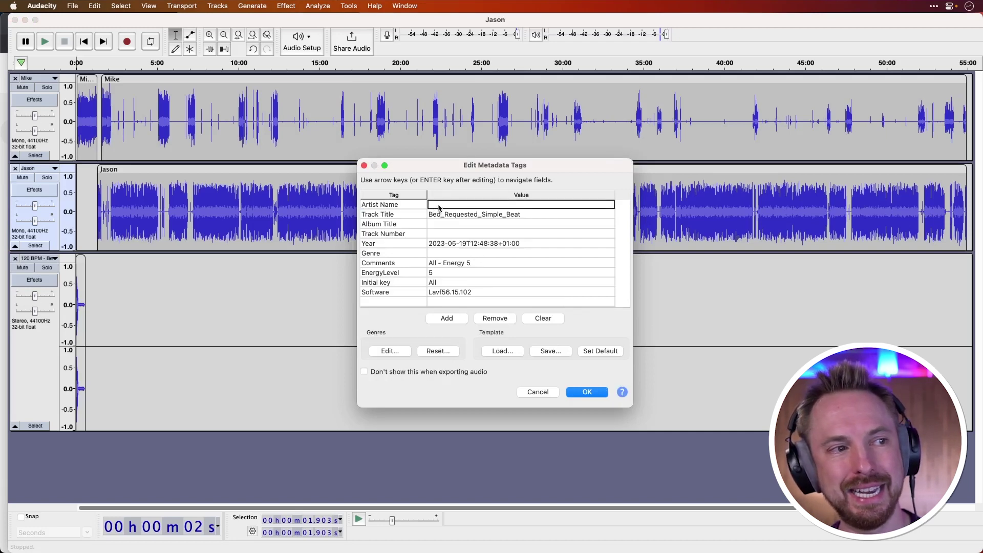
left_click(440, 207)
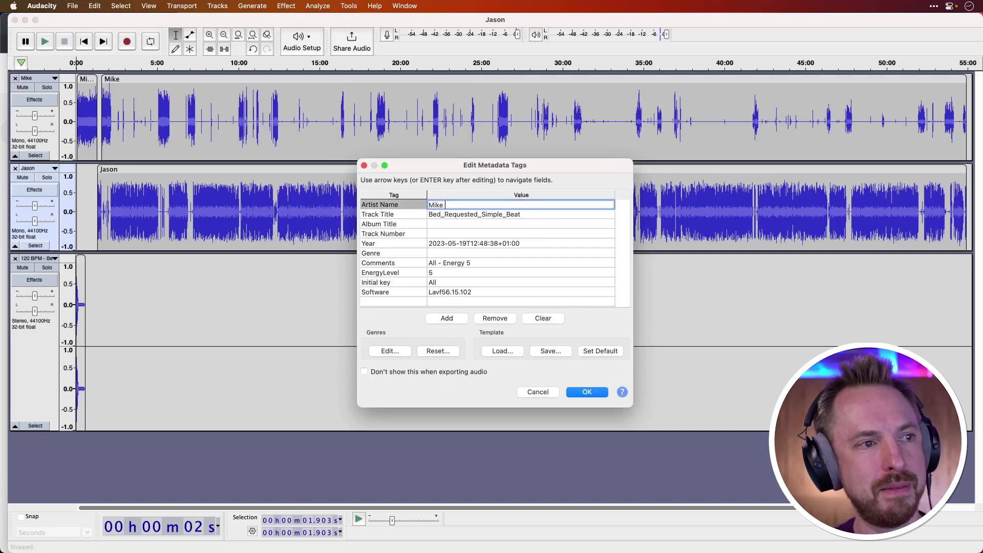
left_click(516, 217)
double_click(441, 213)
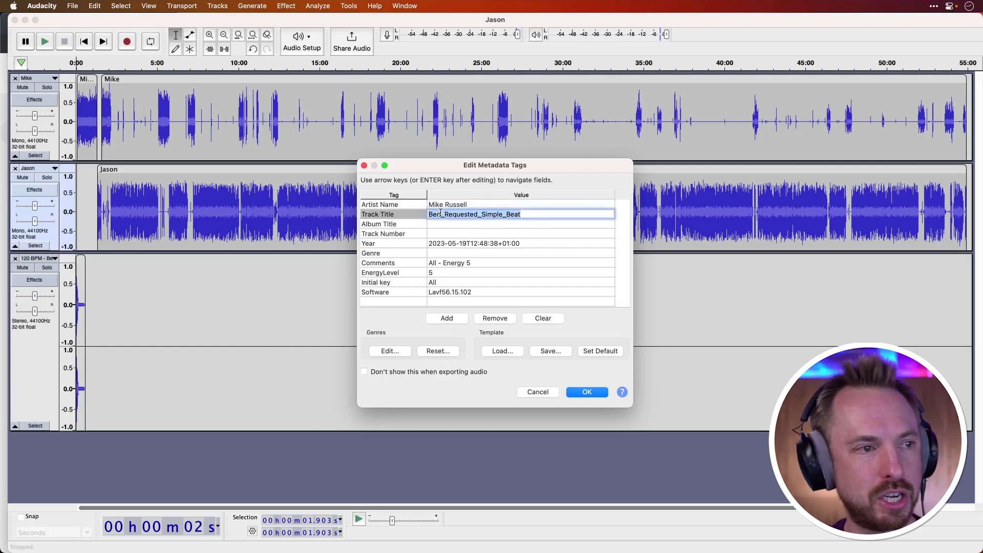
key("BackSpace")
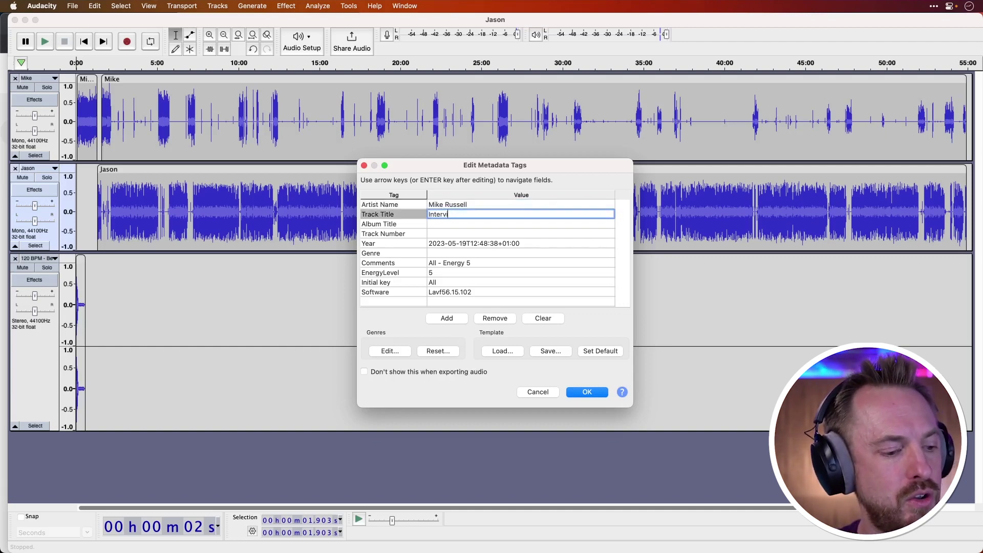
type("Interview with Jason")
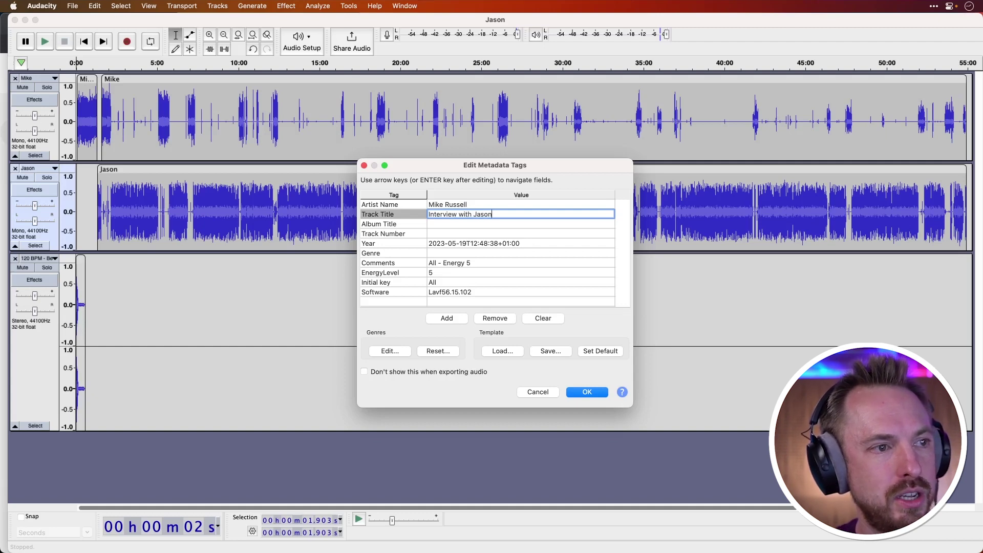
left_click(438, 225)
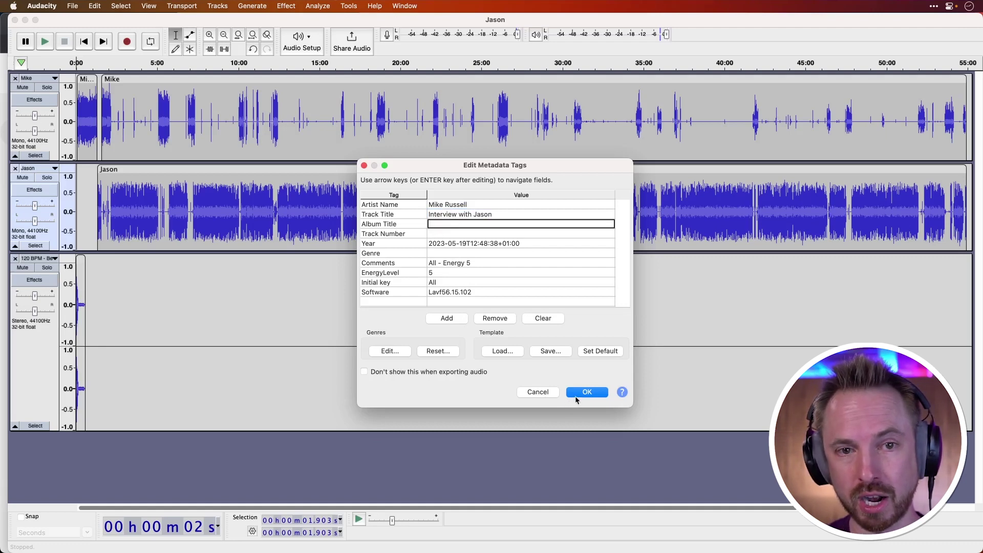
left_click(575, 395)
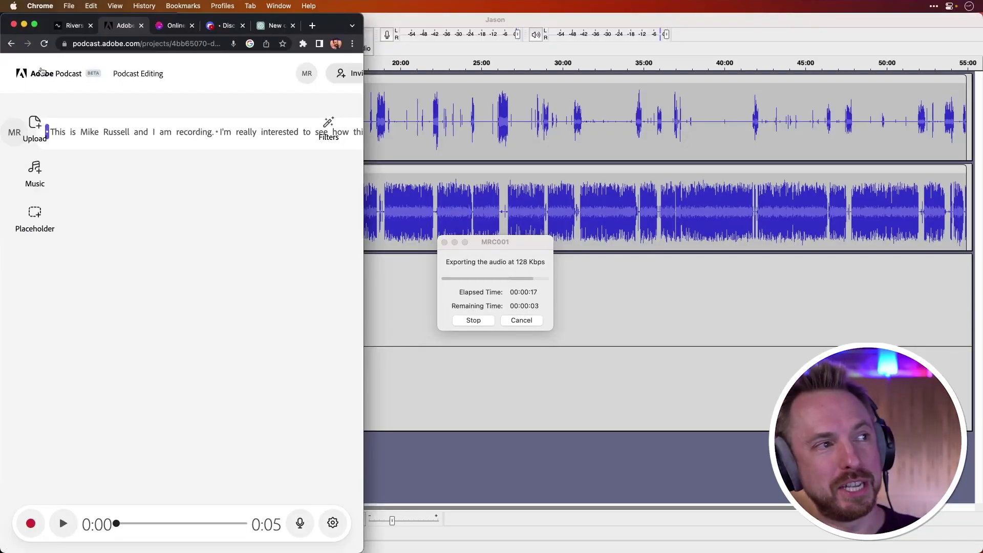
Switch to Chrome and look through the open podcast tool pages, including Riverside and Adobe Podcast
left_click(74, 26)
left_click(122, 27)
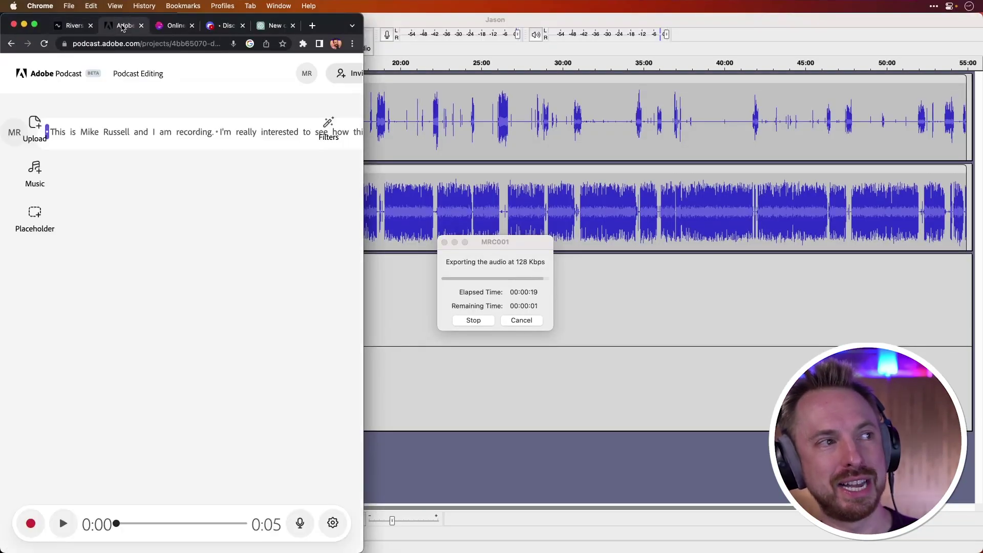
left_click(159, 28)
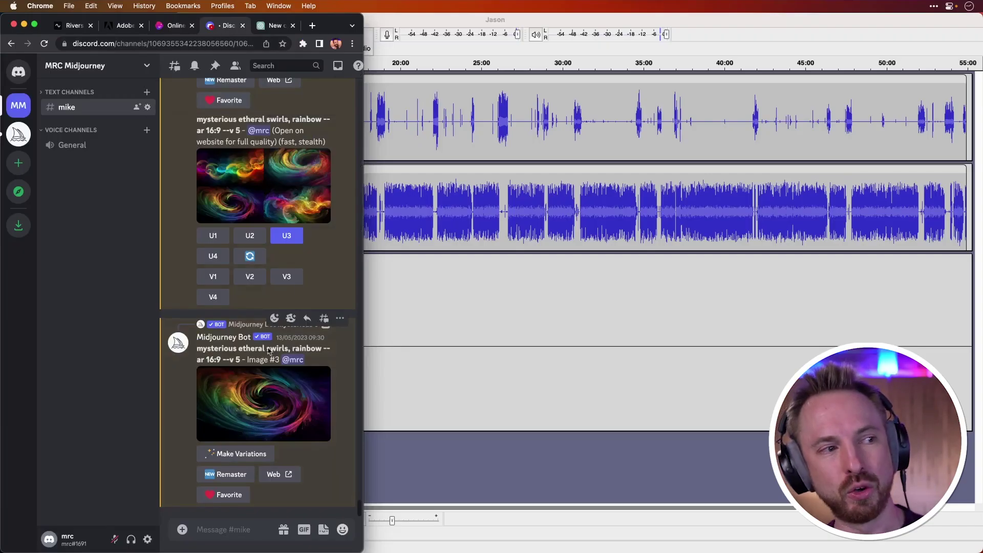
Generate images with Midjourney's /imagine in Discord from the prompt "podcast cover art, inspirational podcast, nature, trees, happy vibes, waterfall"
left_click(241, 534)
type("/i")
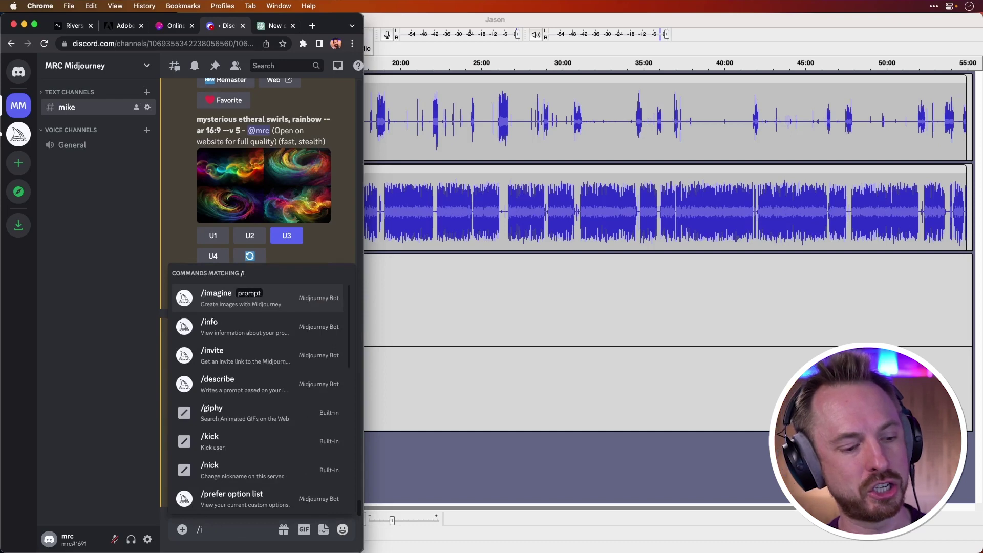
type("mag")
key("Tab")
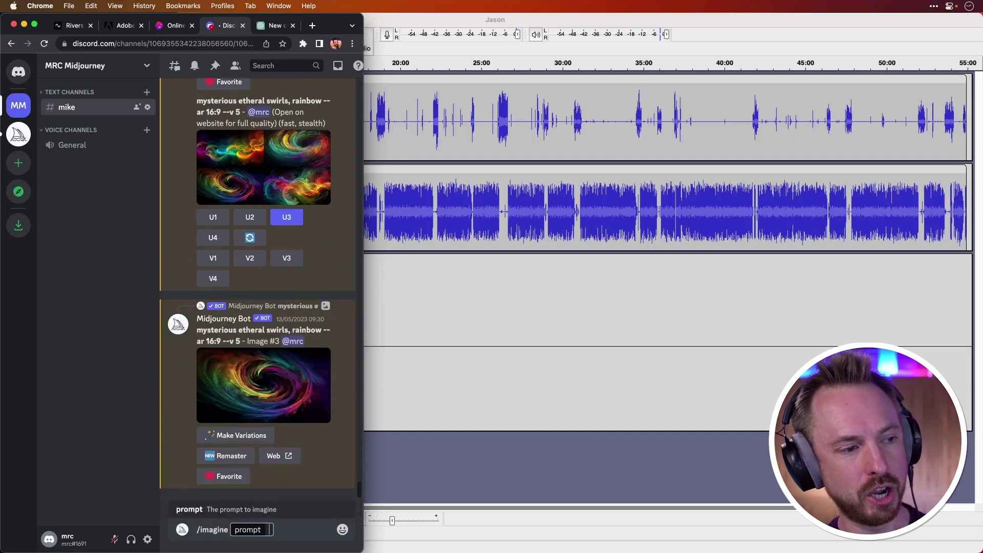
type("po")
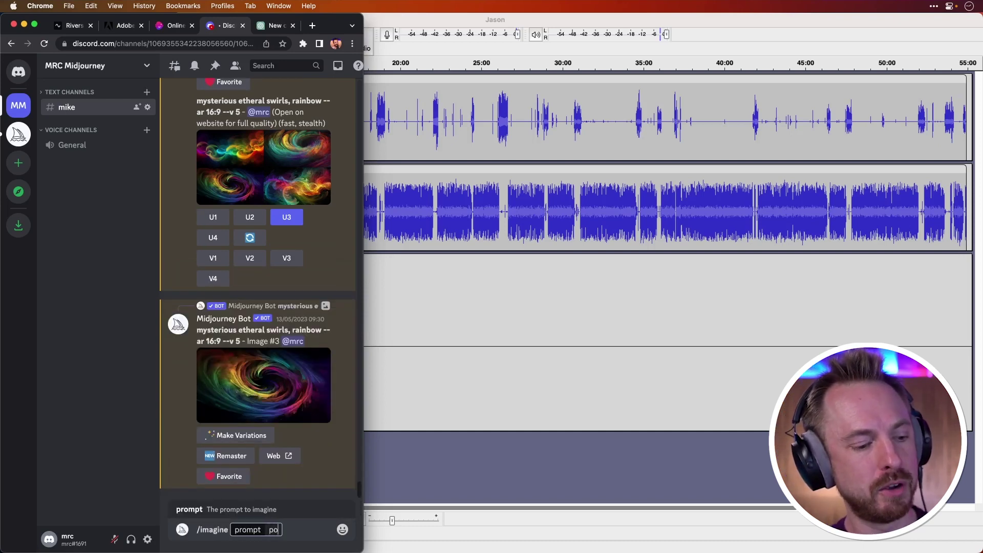
type("dcast cover ar")
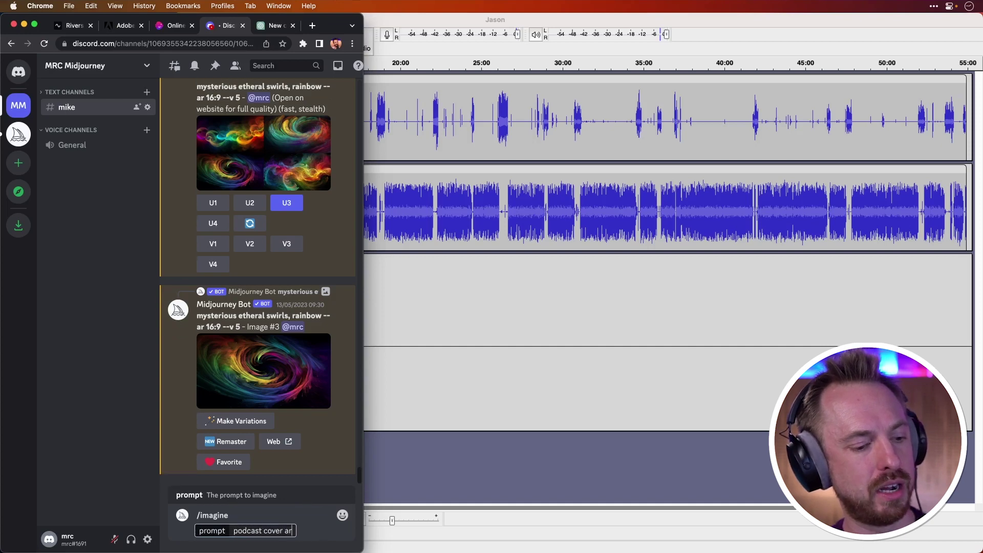
type("t, inspiration")
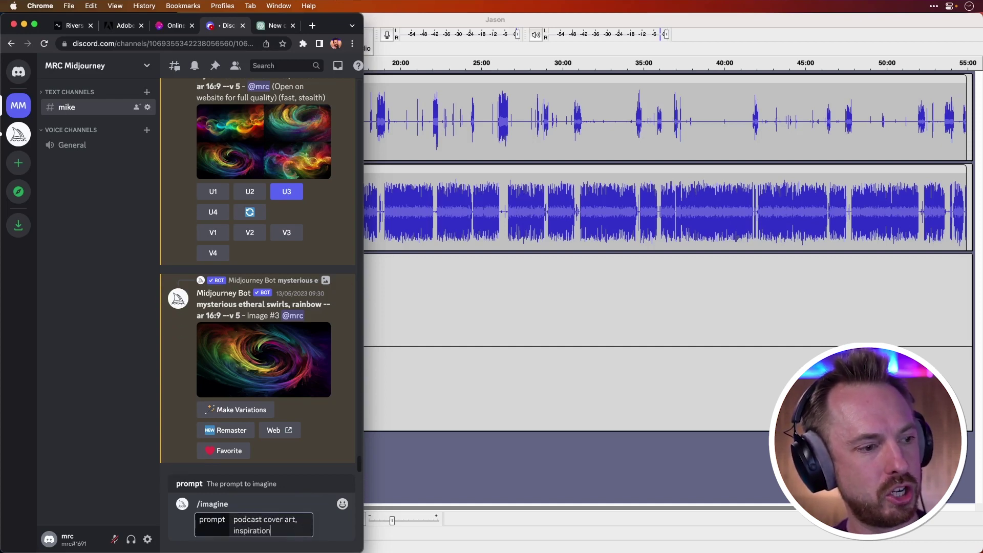
type("al podcast, nat")
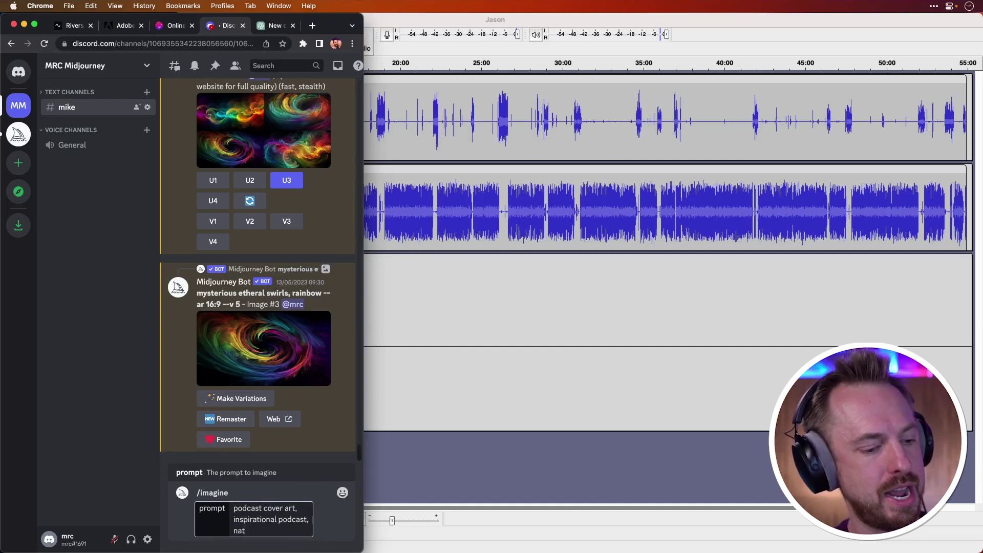
type("ure, trees")
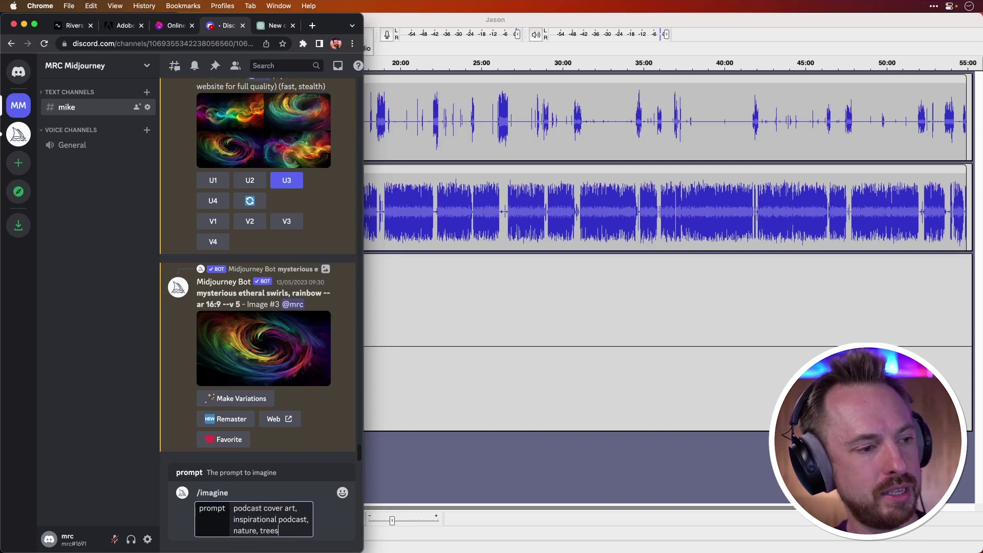
type(", happy")
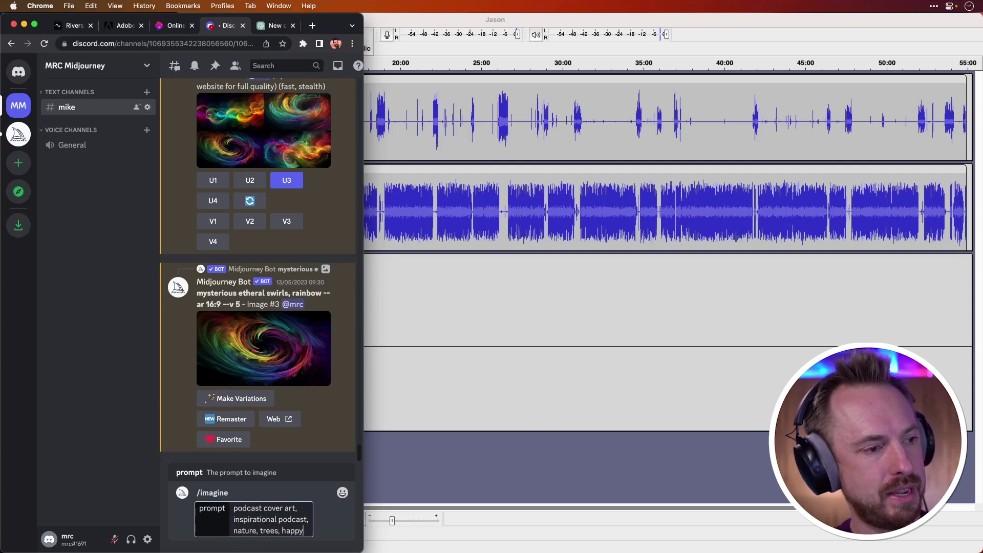
type(" vibes")
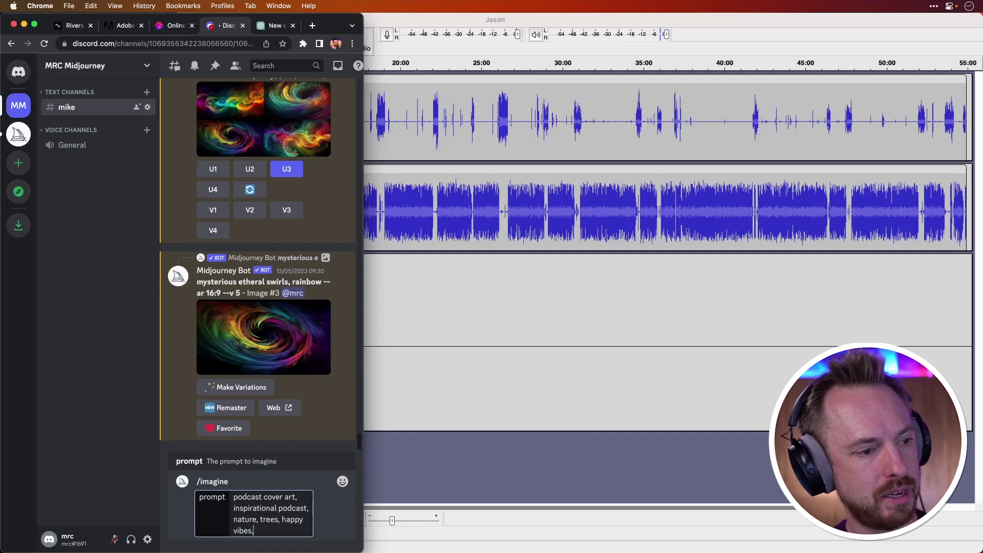
type(", waterfall")
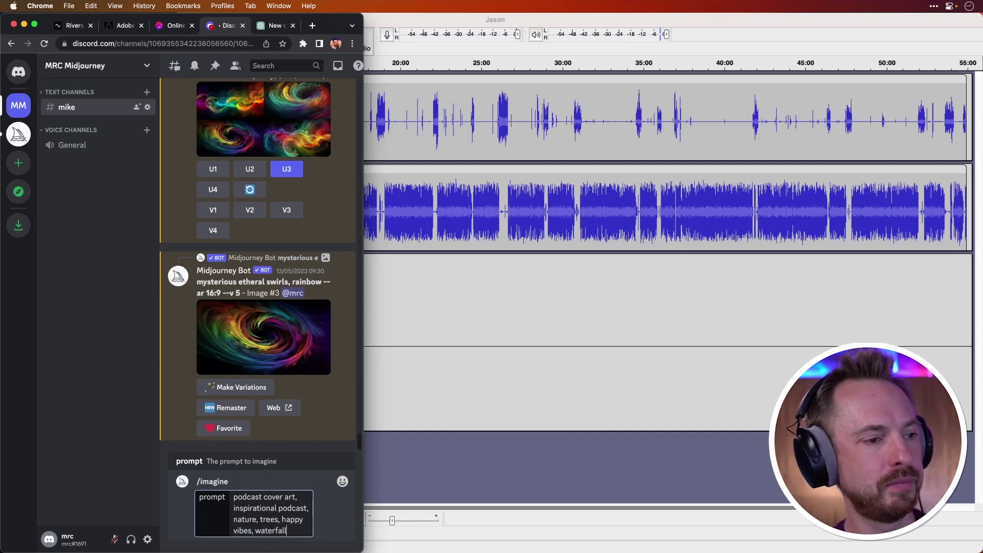
key("Return")
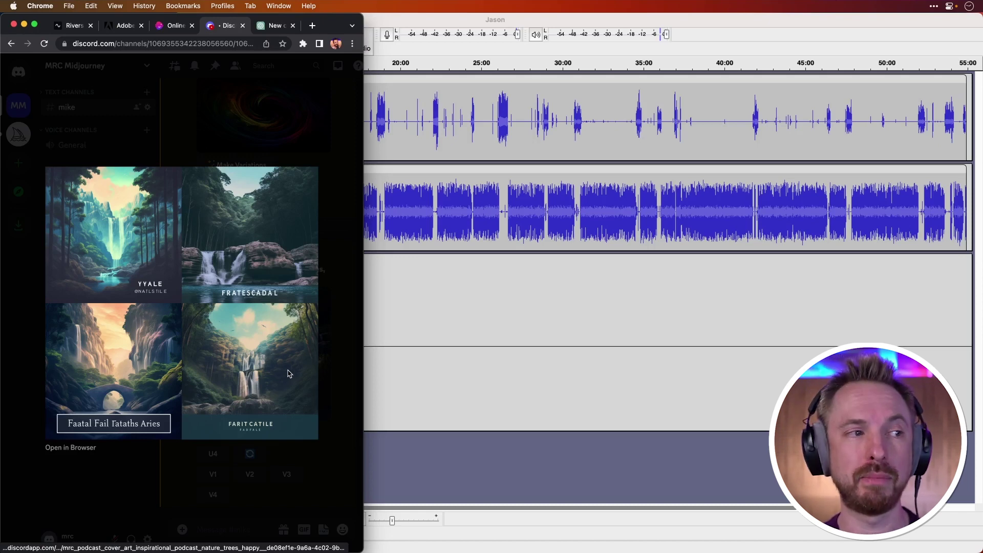
Switch to ChatGPT and ask for 5 possible podcast episode titles for a show about audio editing with the Adobe expert guest, stating it is for beginners
left_click(272, 27)
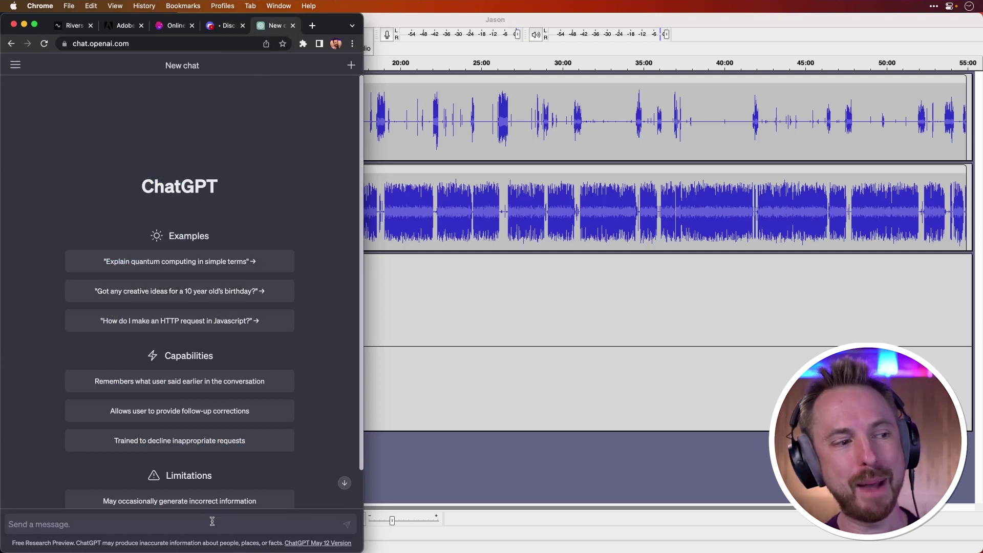
type("g")
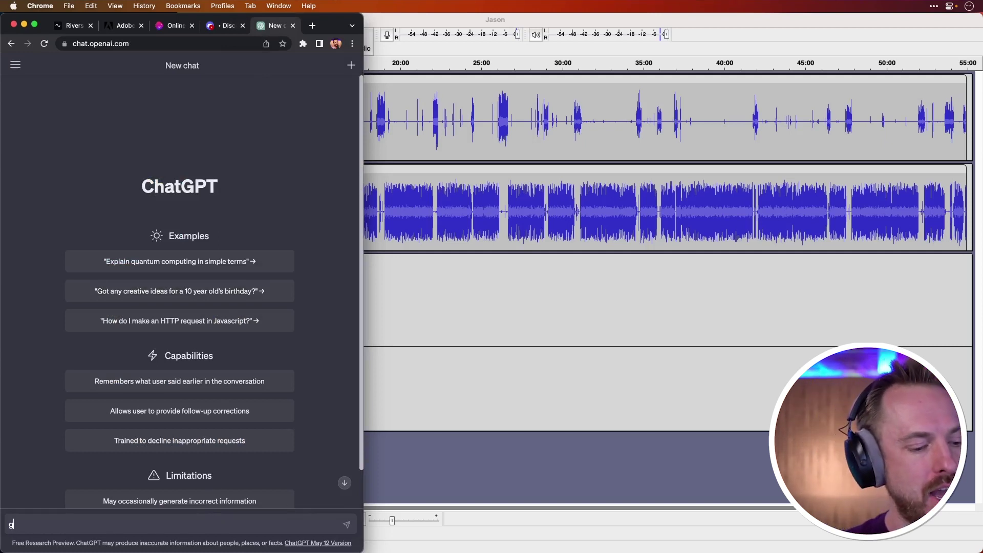
type("enerate me ")
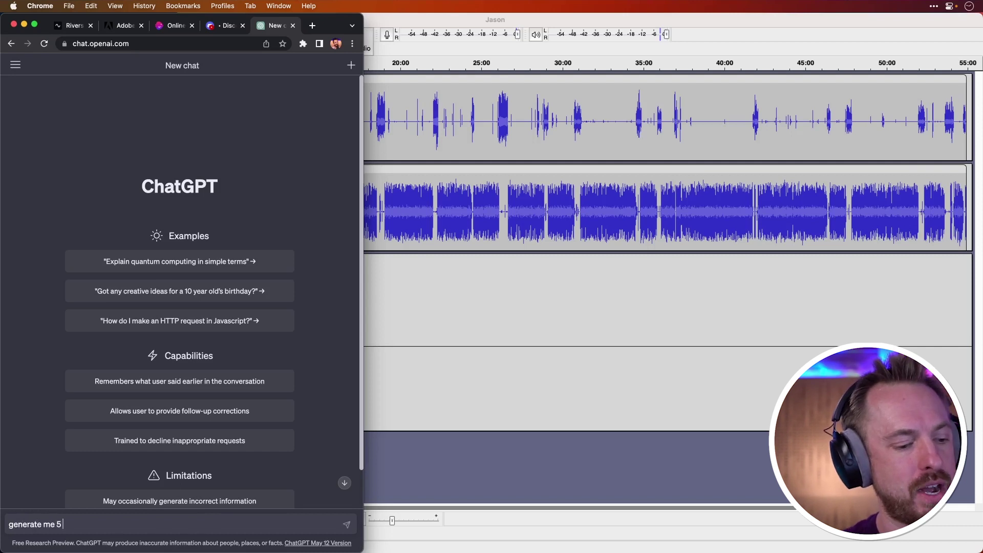
type("5 possible podc")
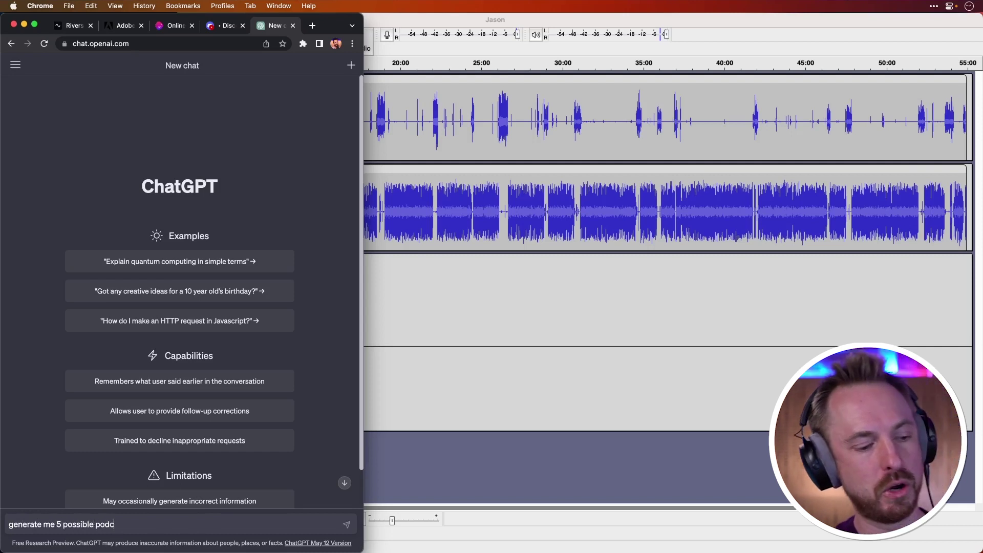
type("ast episode")
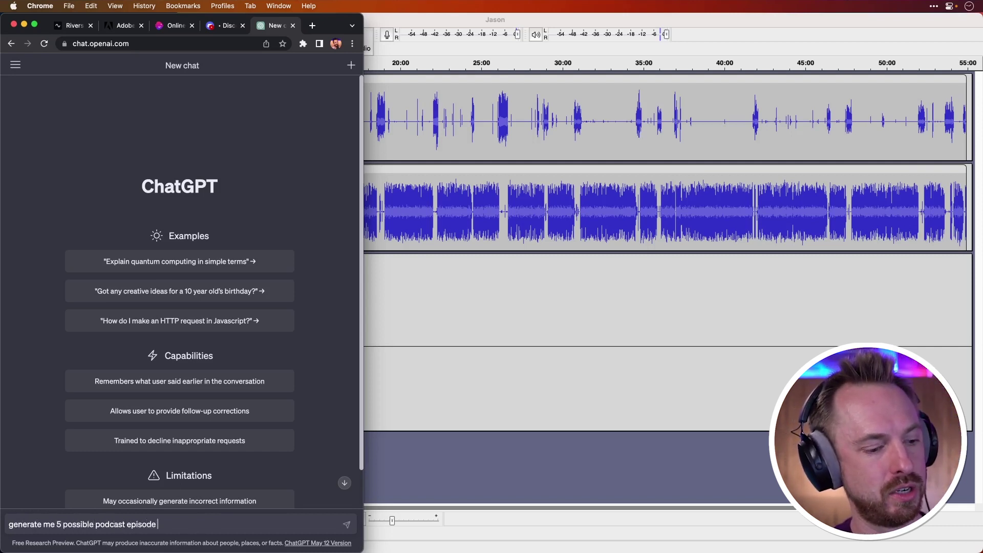
type(" titles for a ")
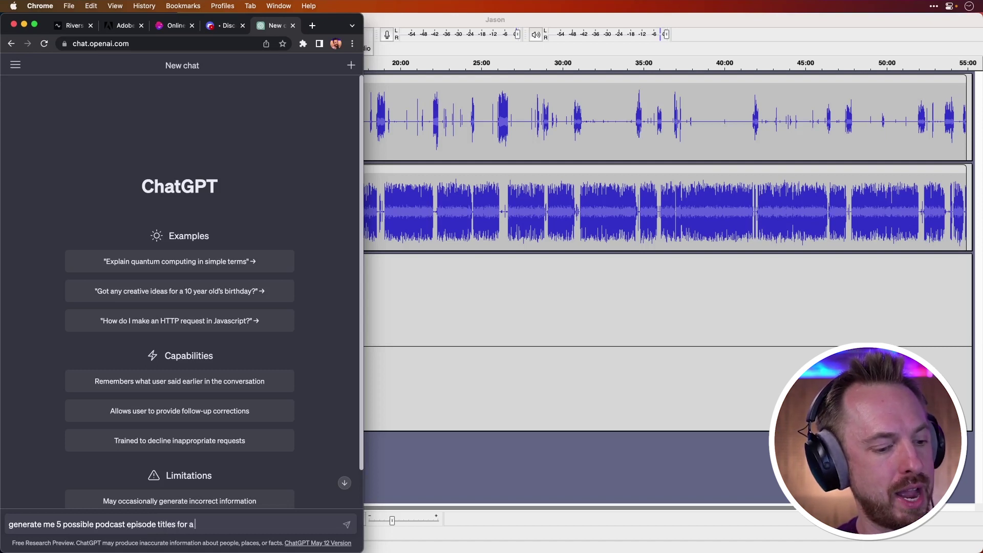
type("show about au")
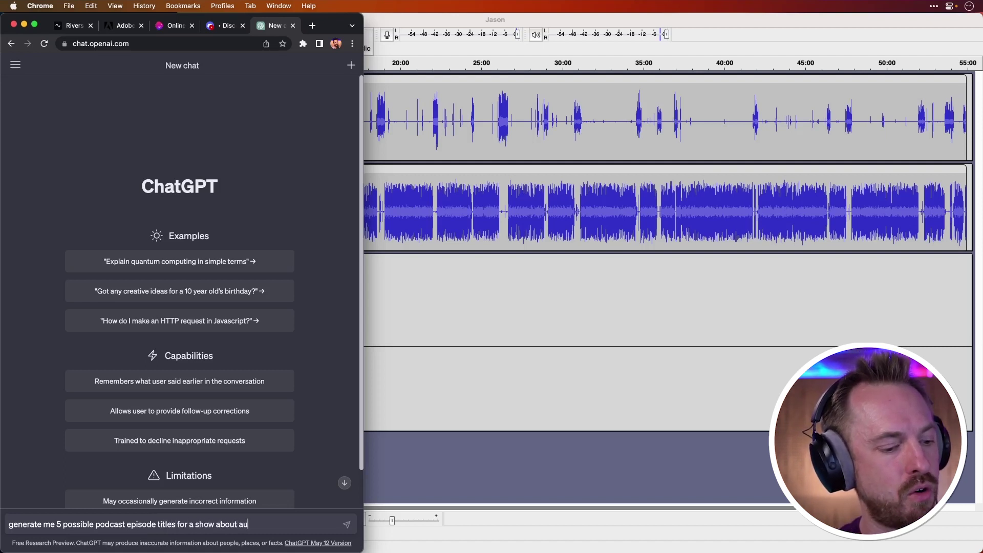
type("dio editing with adobe")
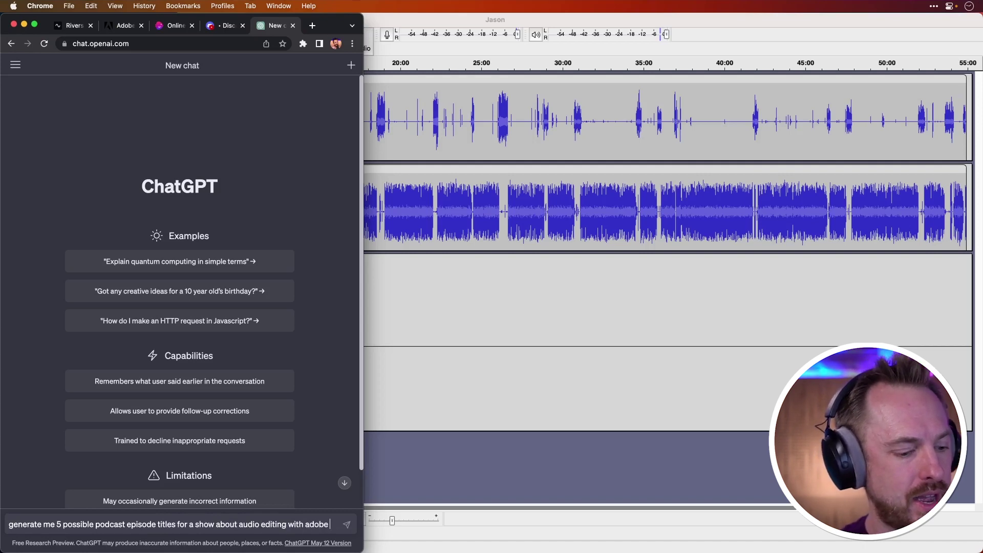
type(" expe")
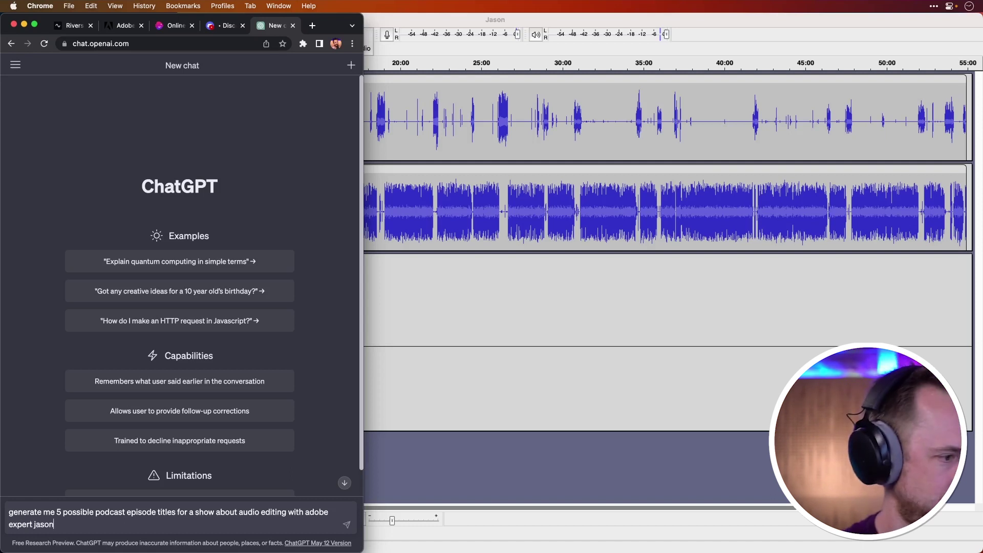
type("rt jason. this")
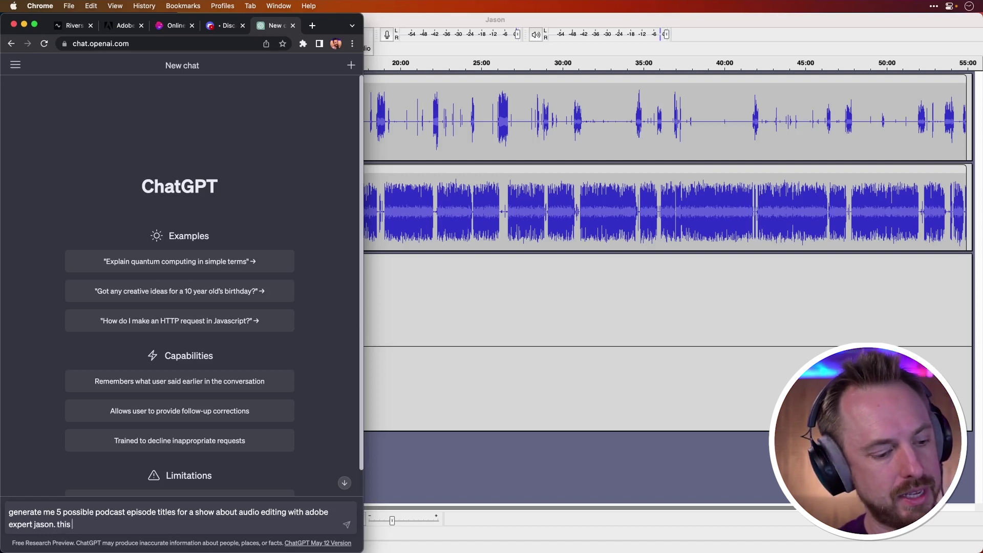
type(" is for beginner")
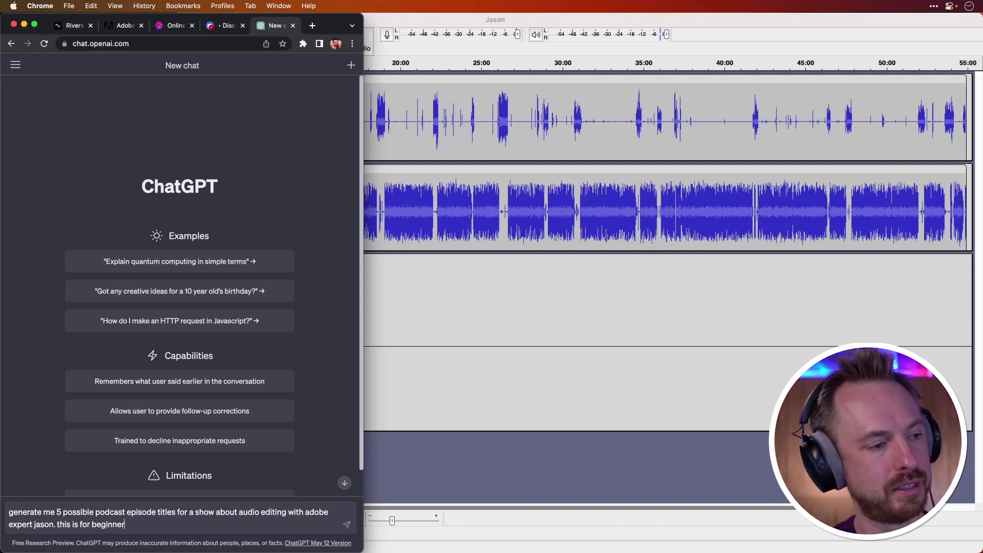
type("s.")
key("Return")
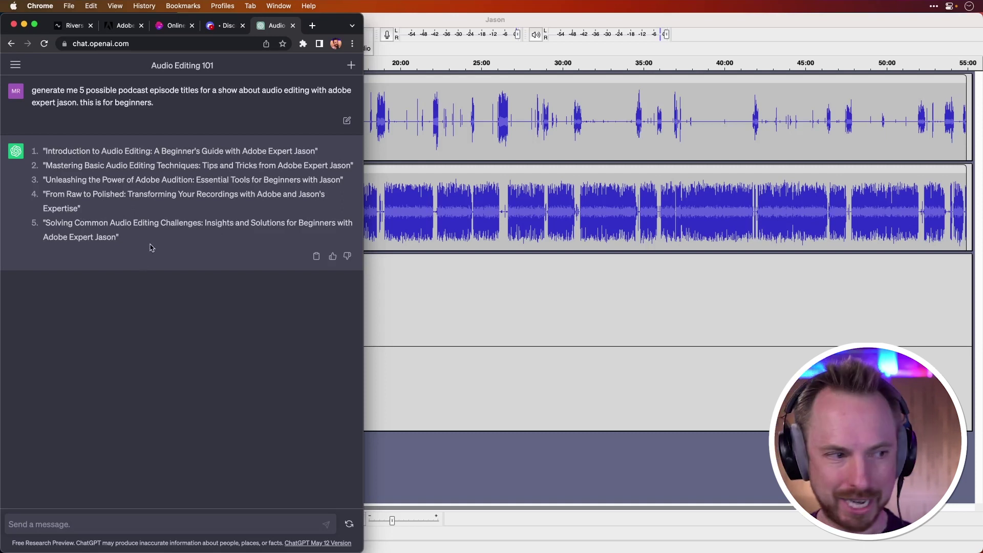
Reply to the suggested titles with the follow-up message "i like option 4 but make it shorter"
left_click(84, 518)
type("i like option")
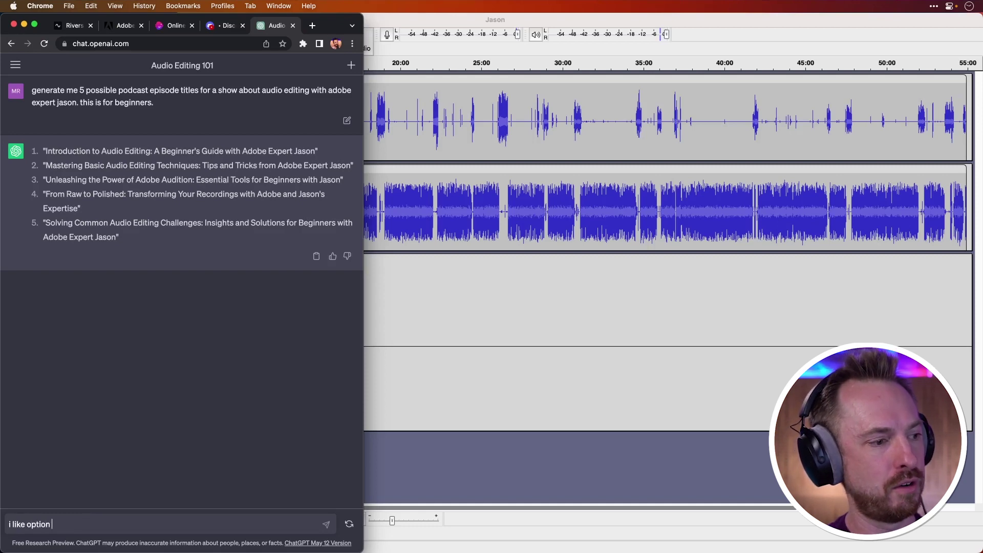
type(" 4 but make ")
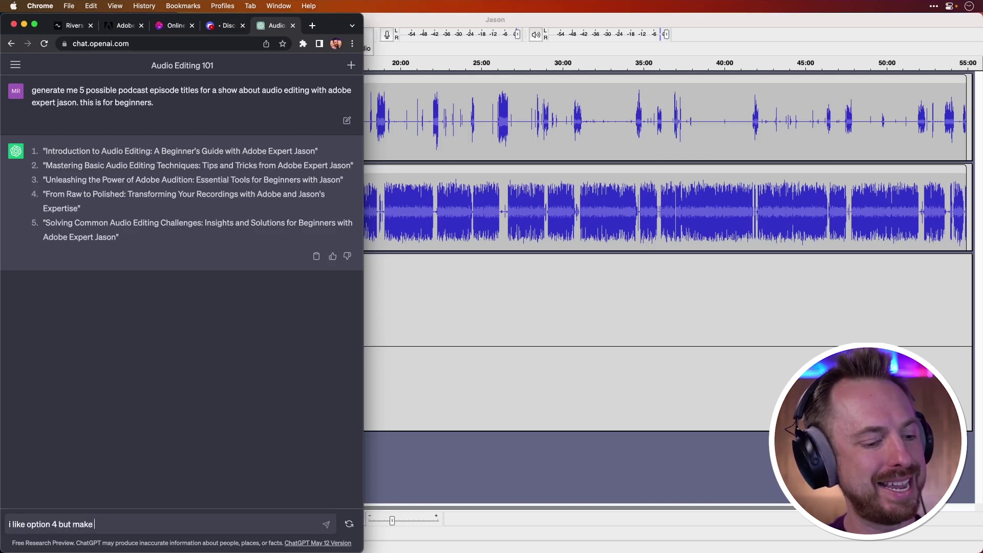
type("it sh")
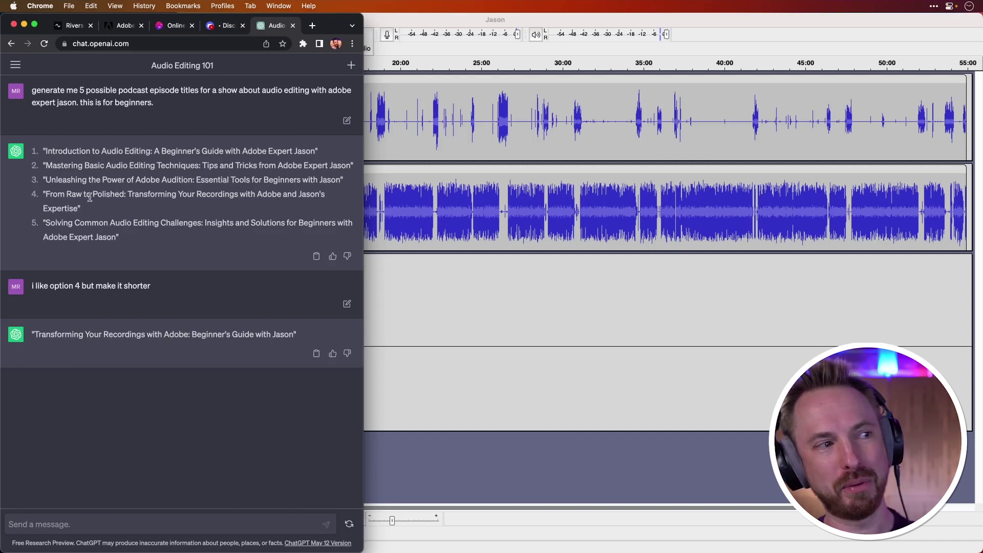
double_click(105, 193)
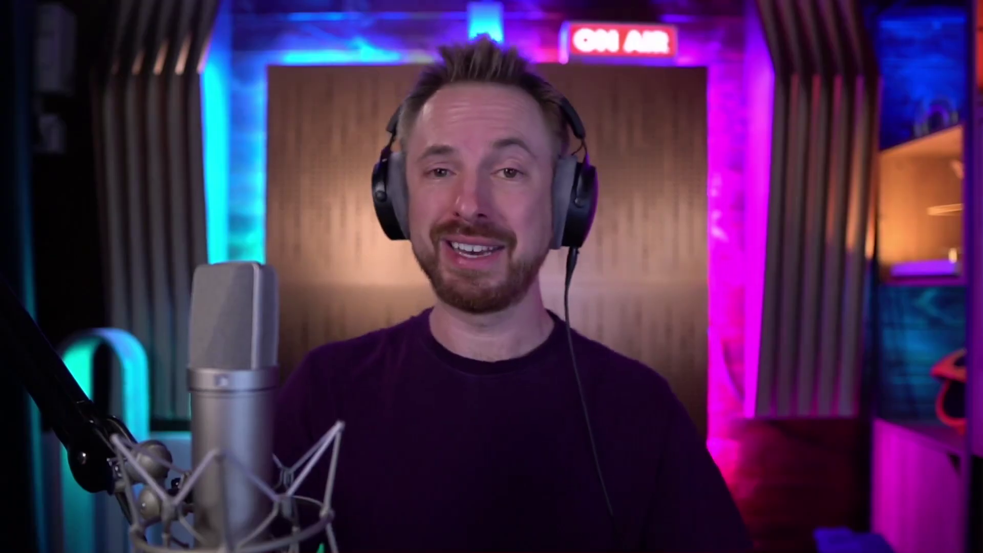